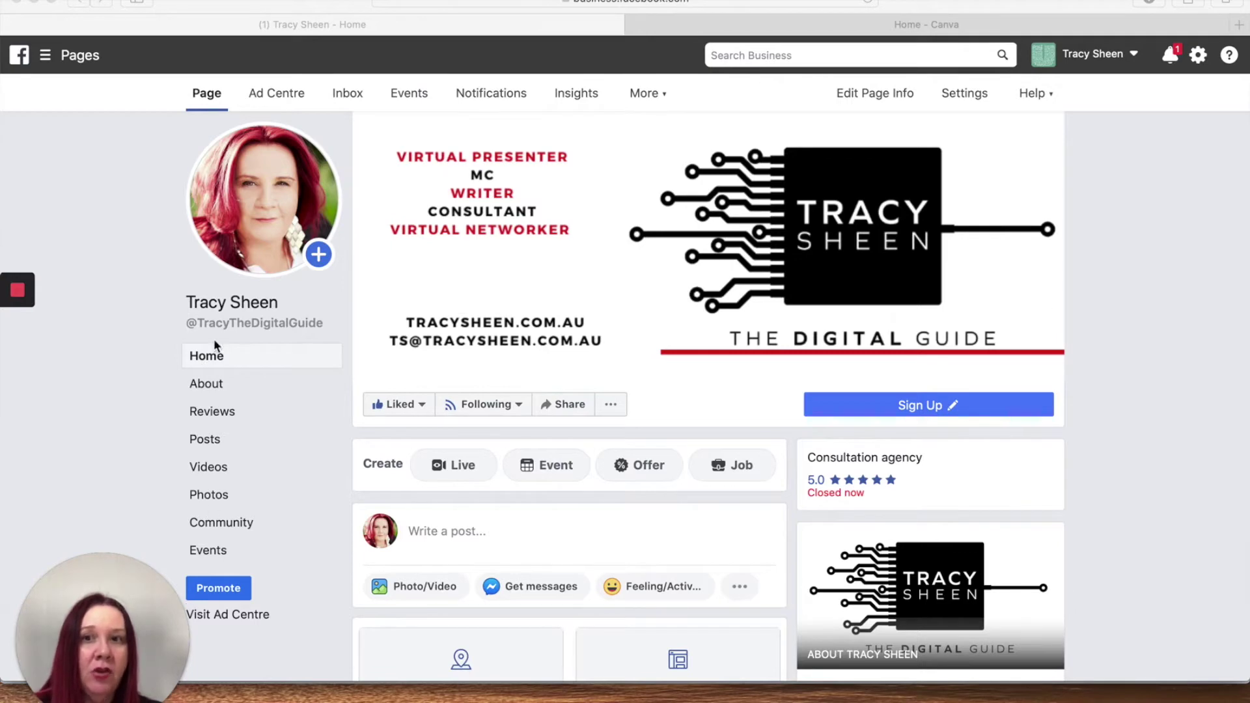
# Step: Start a new event from the page's Events list, pre-filled with the page banner
pyautogui.click(210, 550)
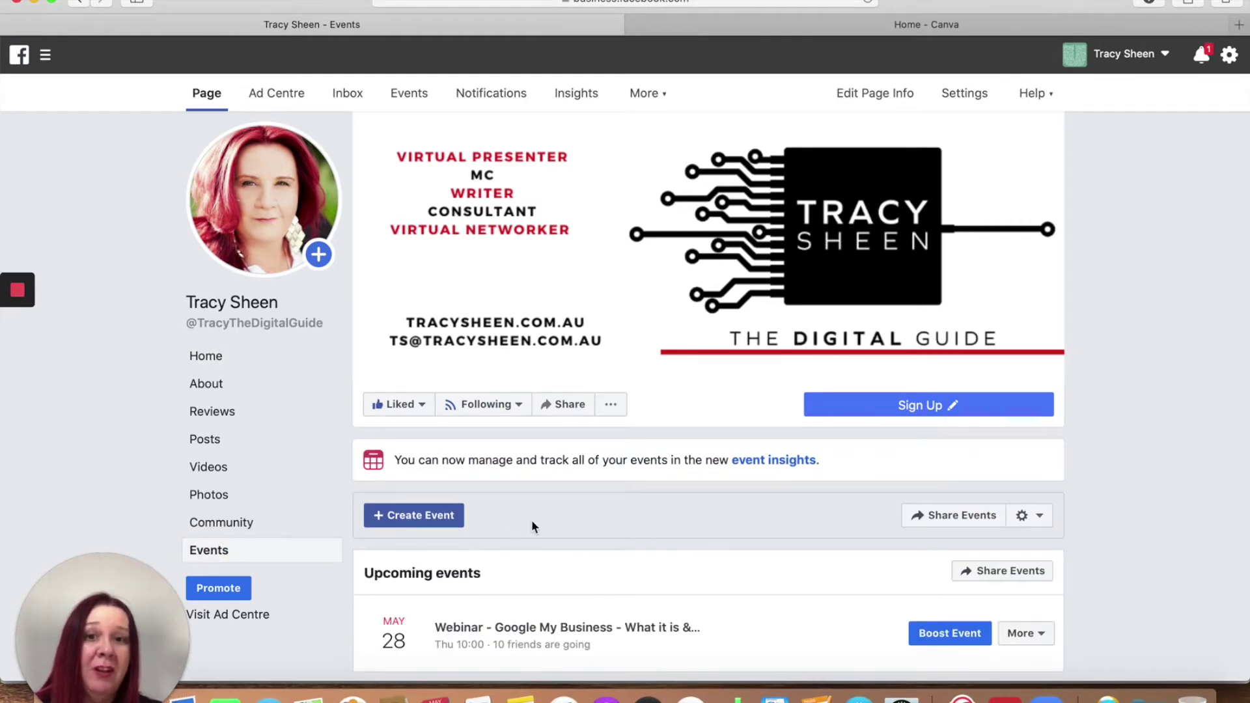
pyautogui.scroll(-5, 532, 526)
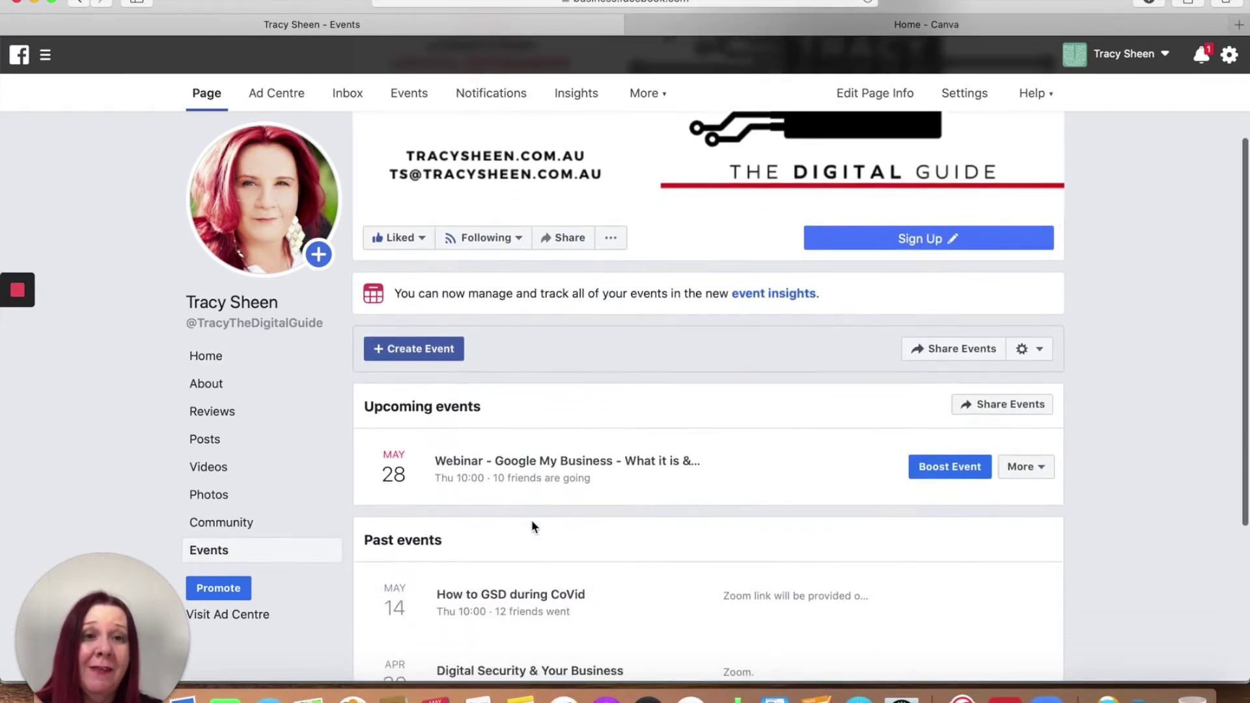
pyautogui.click(419, 350)
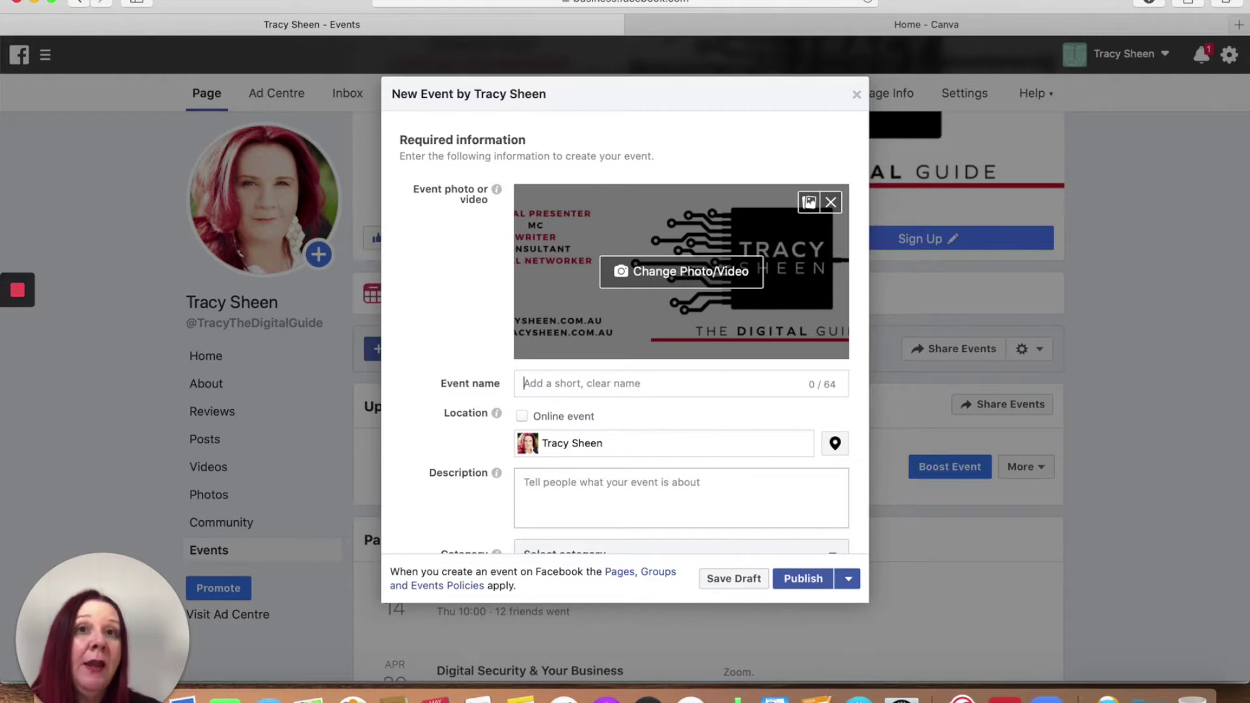
pyautogui.click(917, 29)
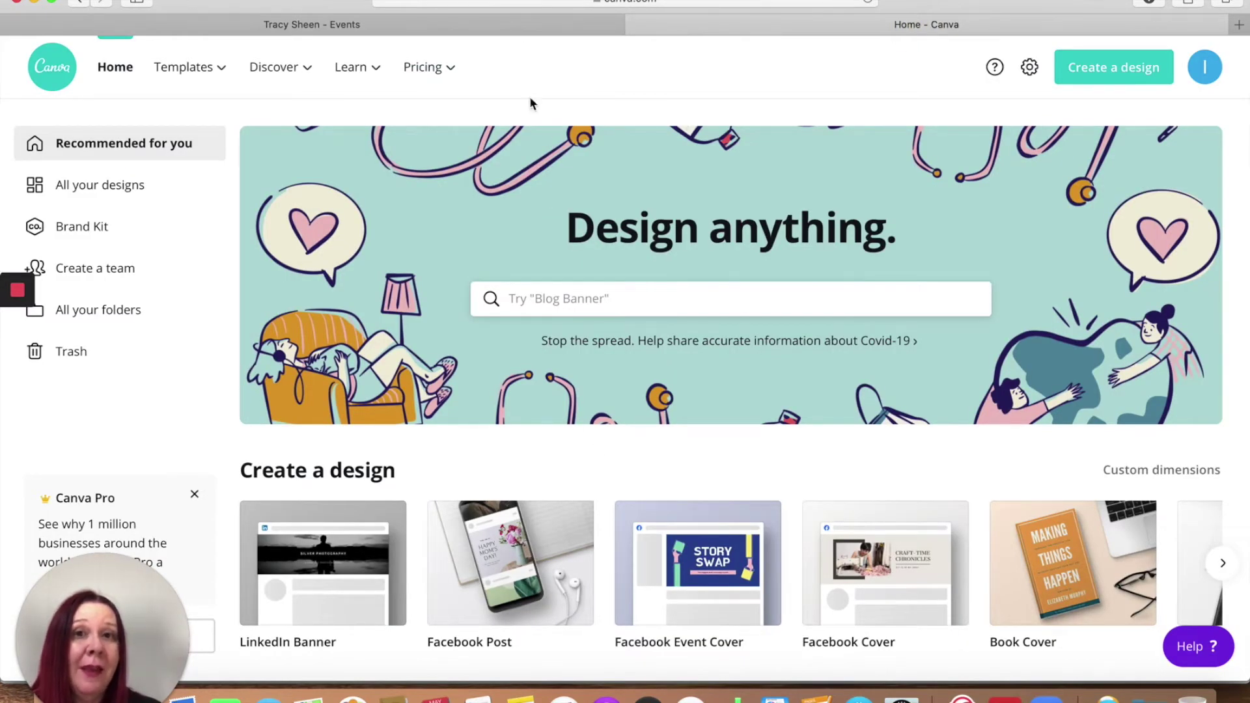
# Step: Create a blank 1920 × 1080 px Facebook Event Cover design in Canva, after checking past designs
pyautogui.scroll(-3, 683, 351)
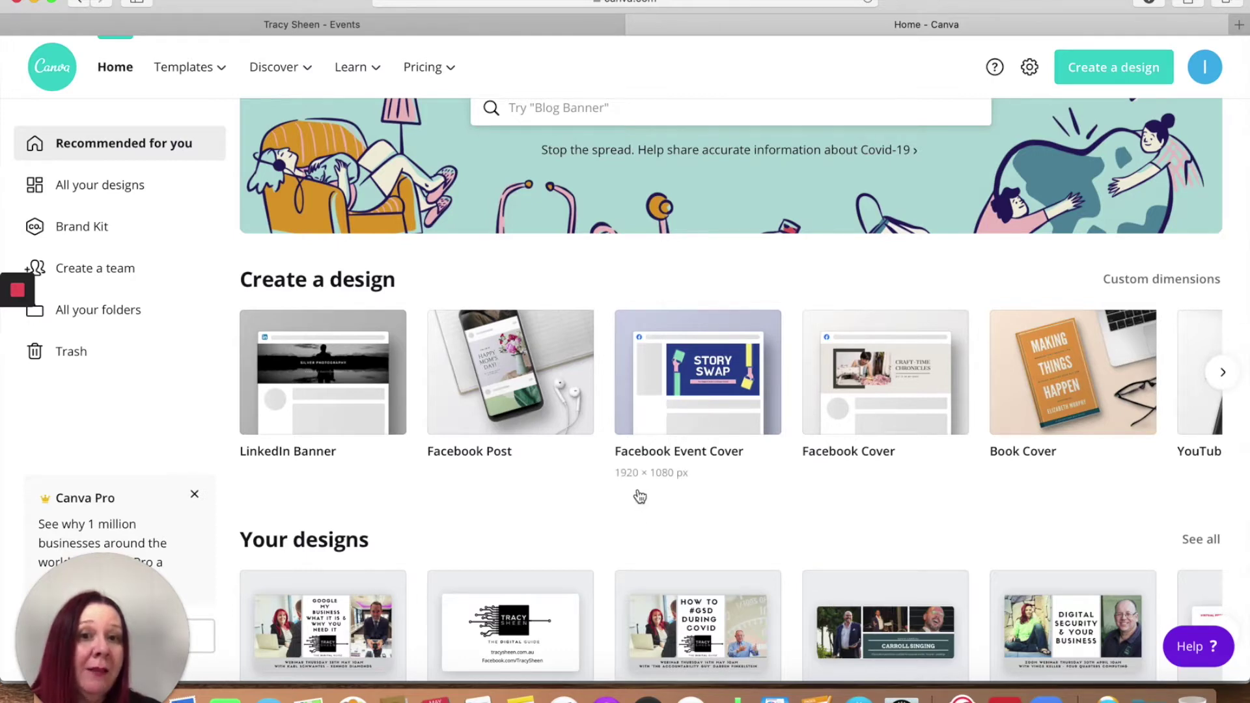
pyautogui.click(695, 399)
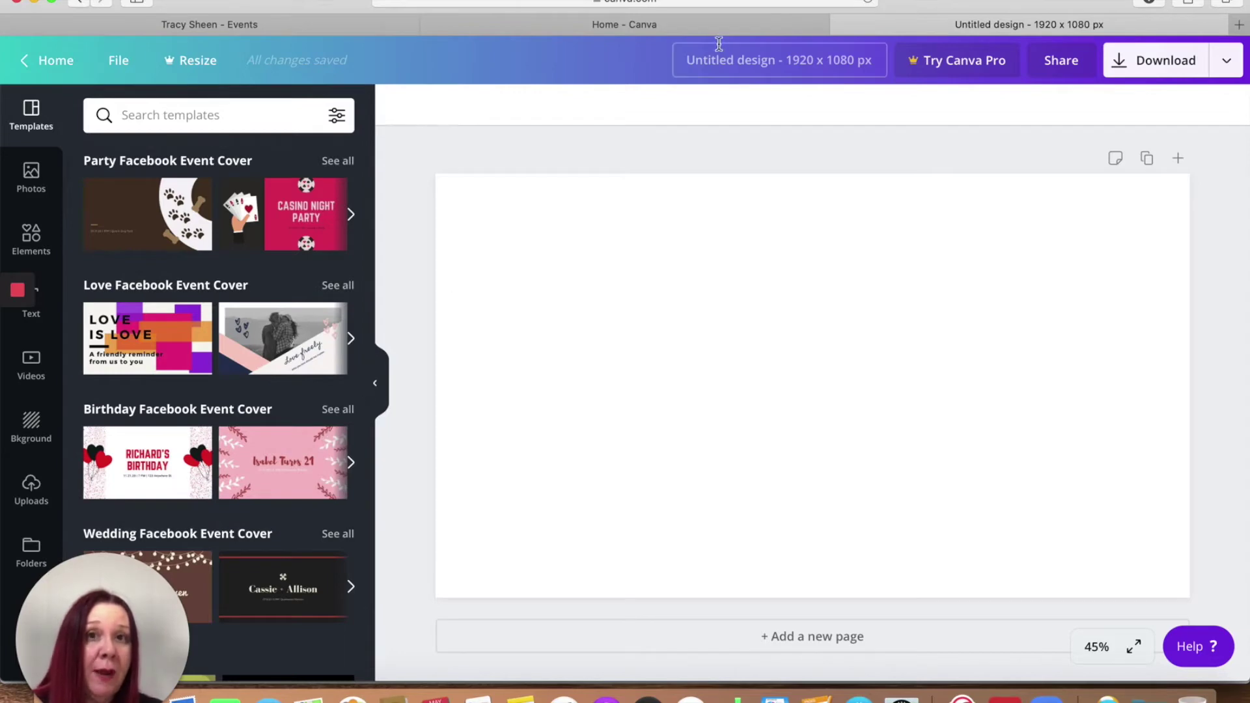
pyautogui.click(742, 24)
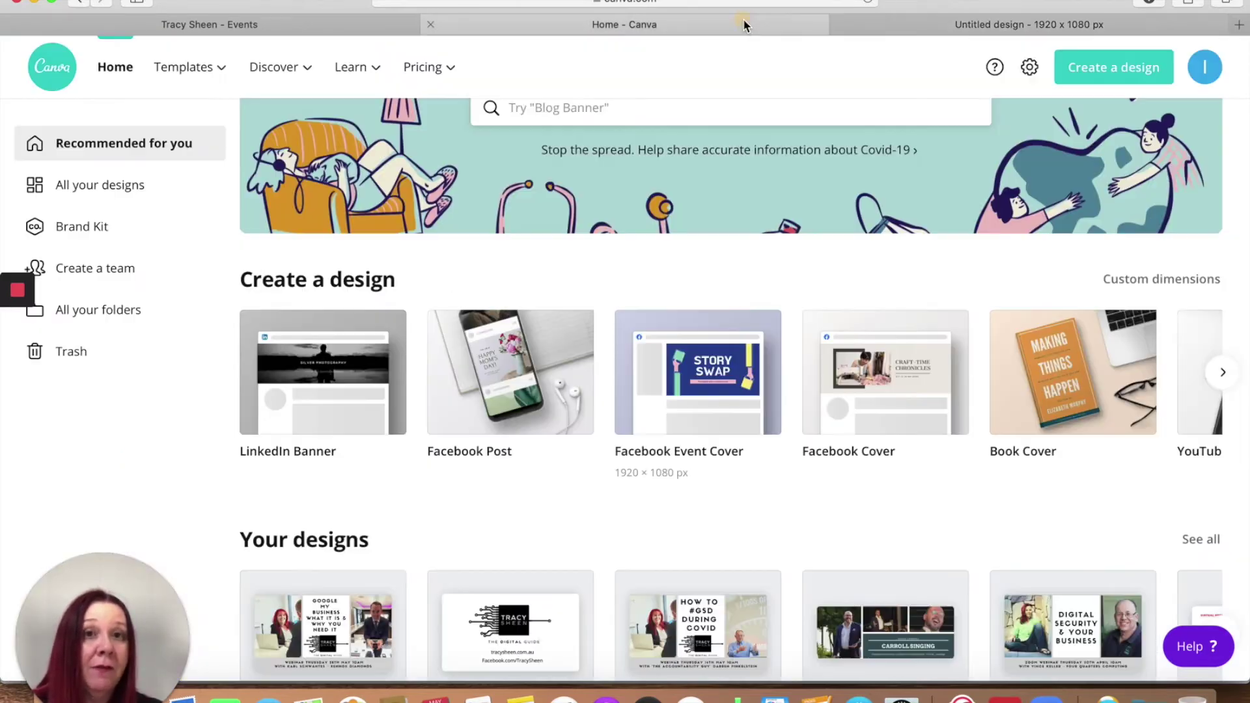
pyautogui.scroll(-5, 532, 502)
pyautogui.scroll(-2, 532, 502)
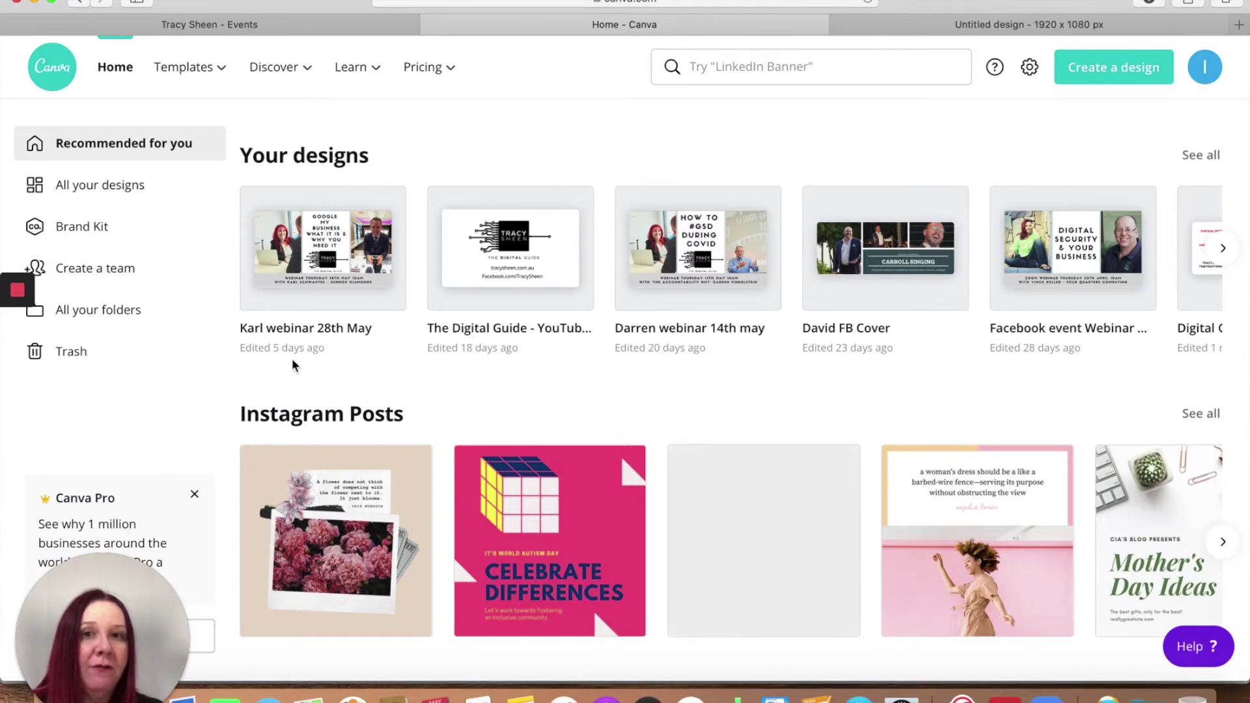
pyautogui.click(931, 27)
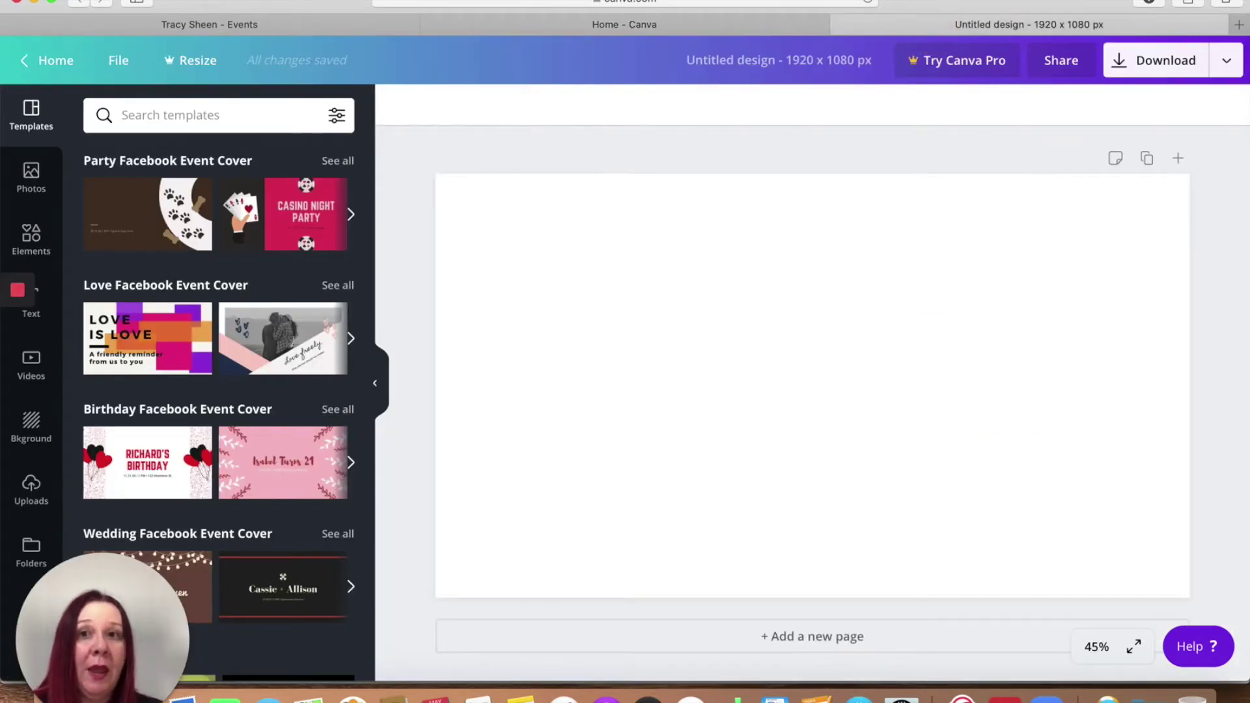
# Step: Name the event 'Webinar - Facebook Events' and mark it as an online event
pyautogui.click(246, 29)
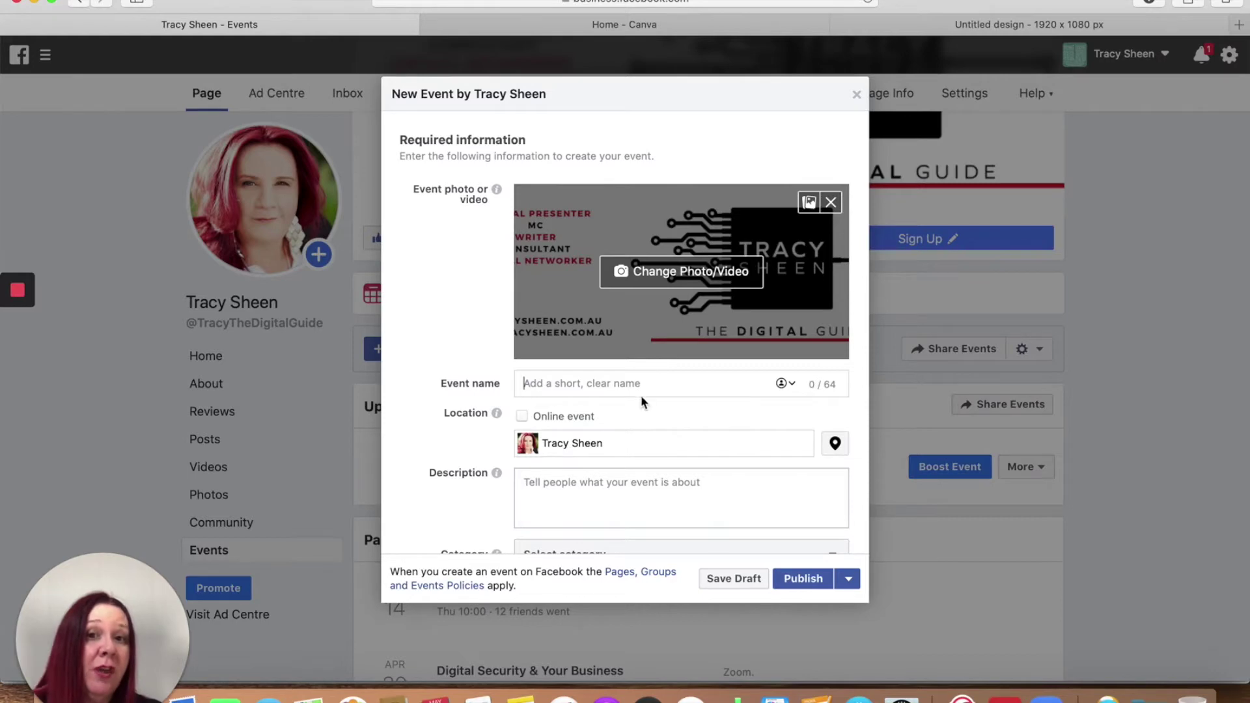
pyautogui.click(600, 384)
pyautogui.write('Web')
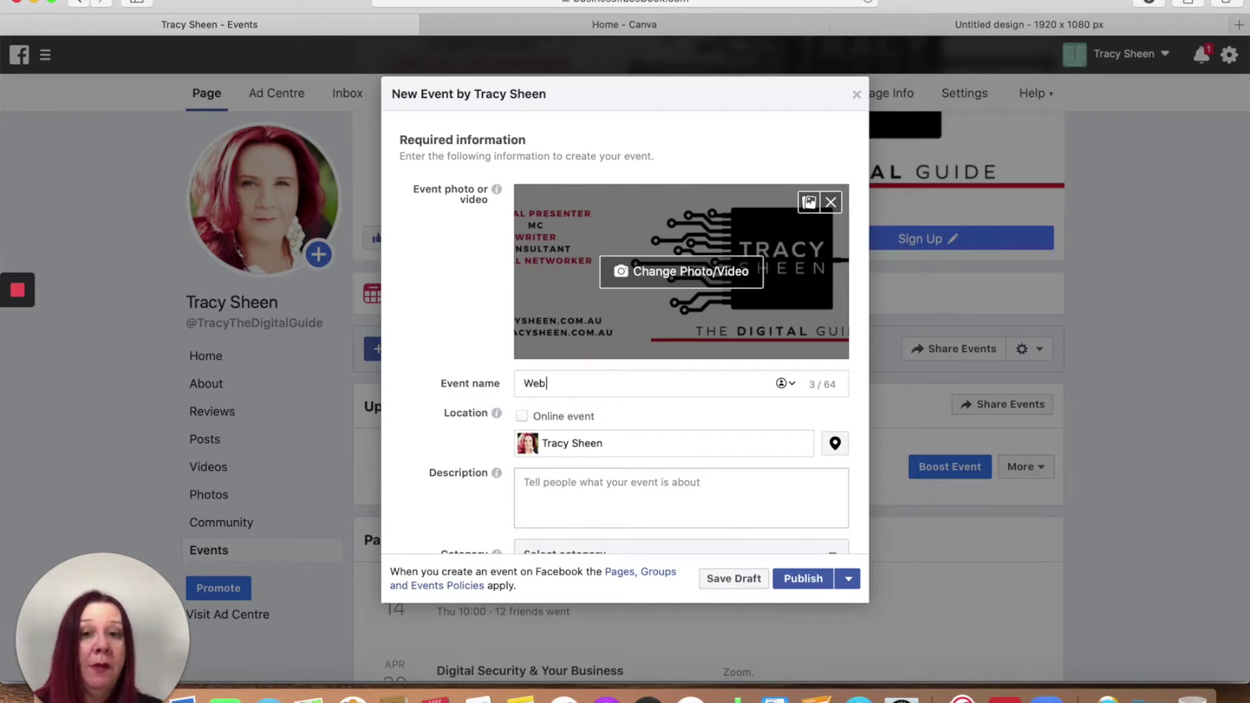
pyautogui.write('inar - Fac')
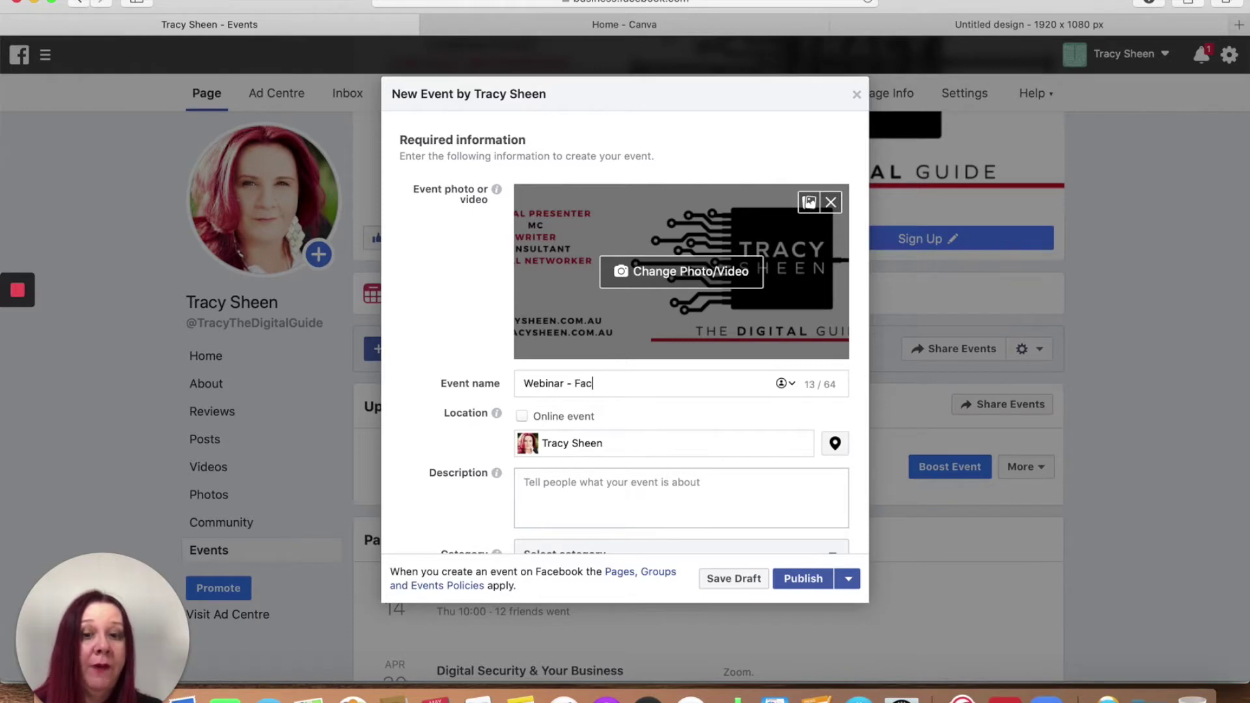
pyautogui.write('ebook Events')
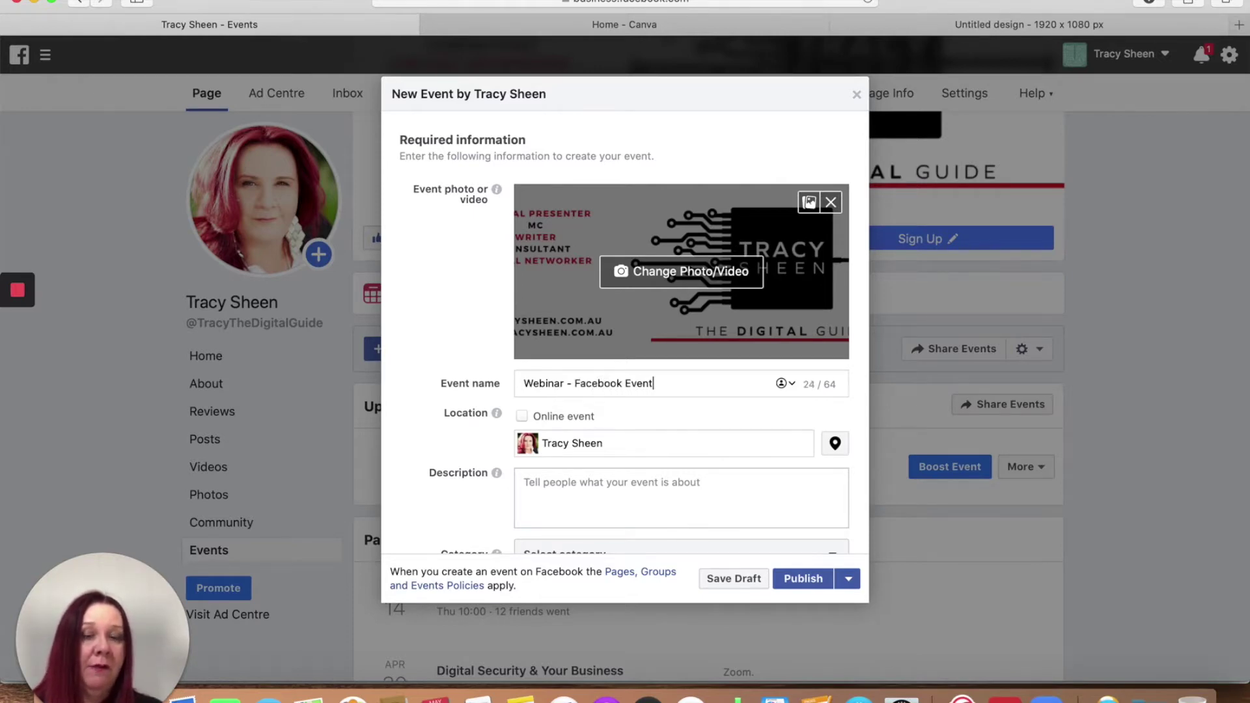
pyautogui.click(522, 417)
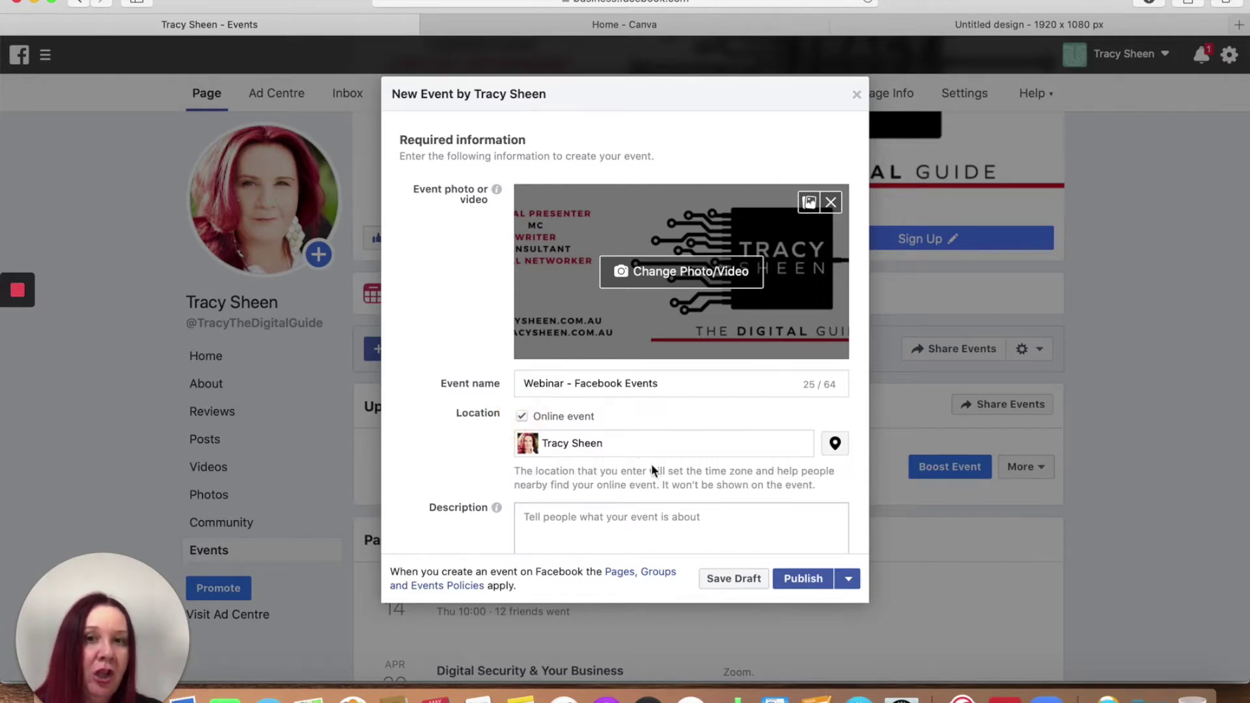
# Step: Describe the event as a test event showing folks how to set up a Facebook event
pyautogui.scroll(-5, 651, 463)
pyautogui.click(547, 329)
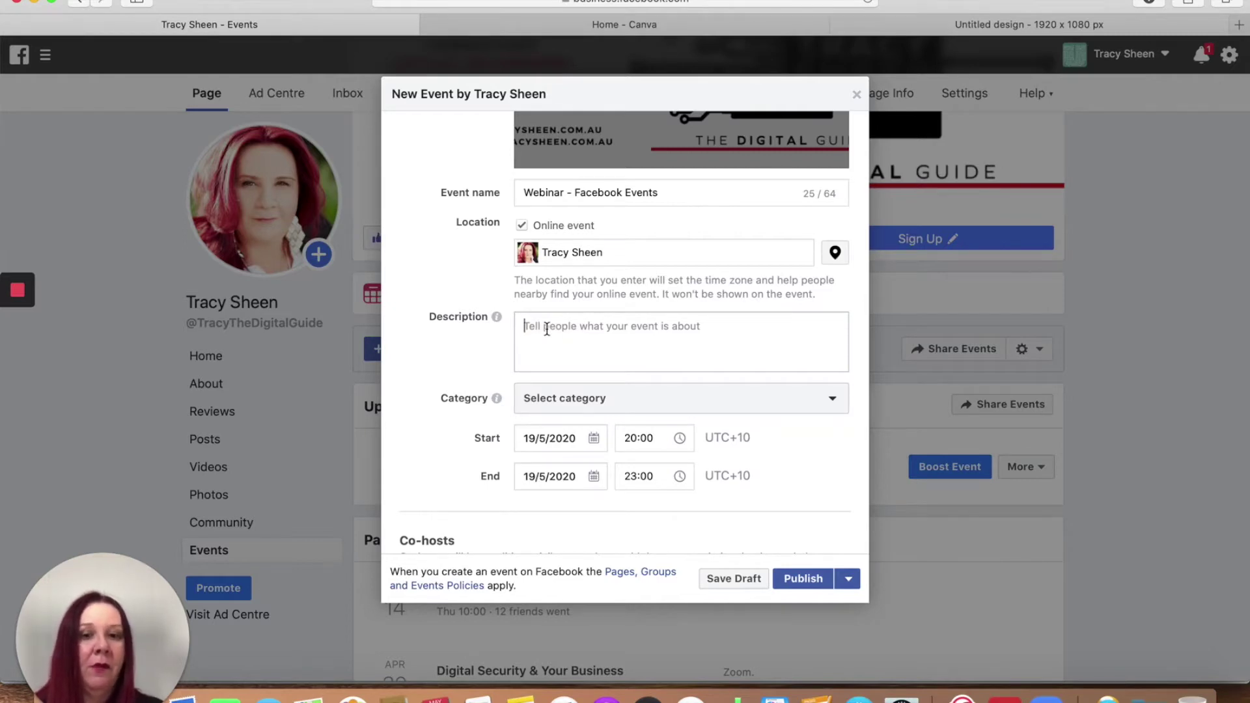
pyautogui.write('Setting up a test event to show fo')
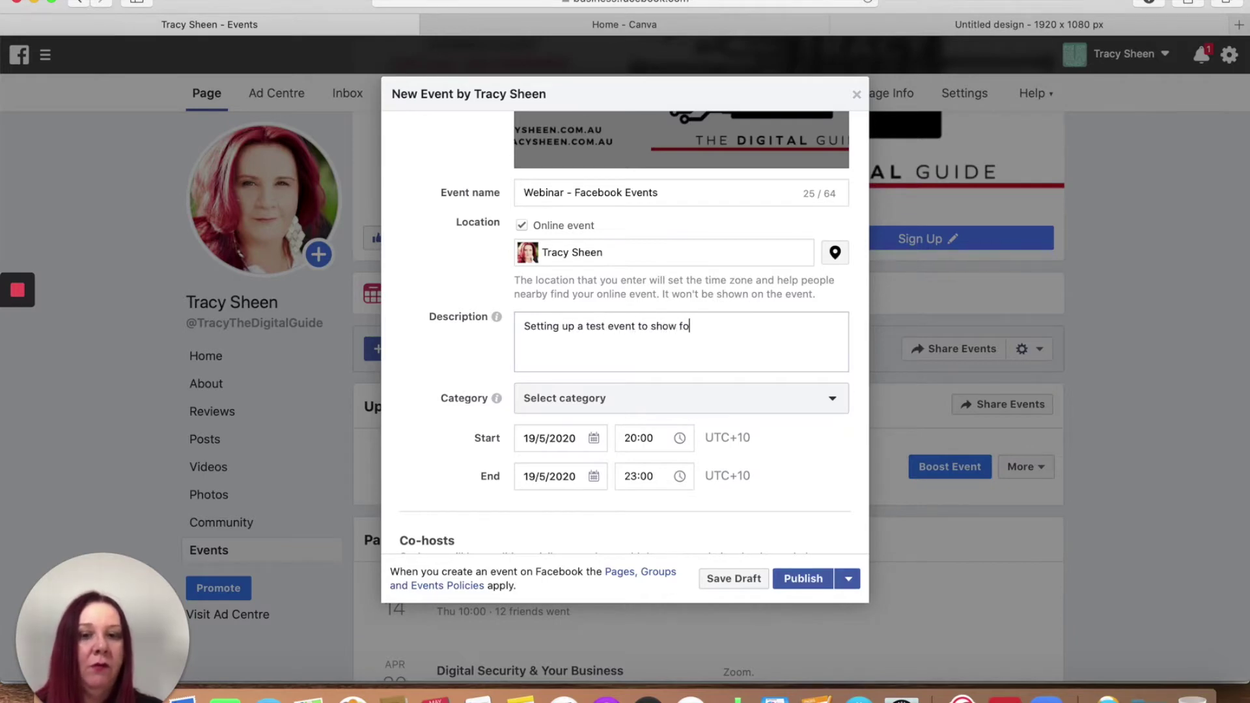
pyautogui.write('lks how to se')
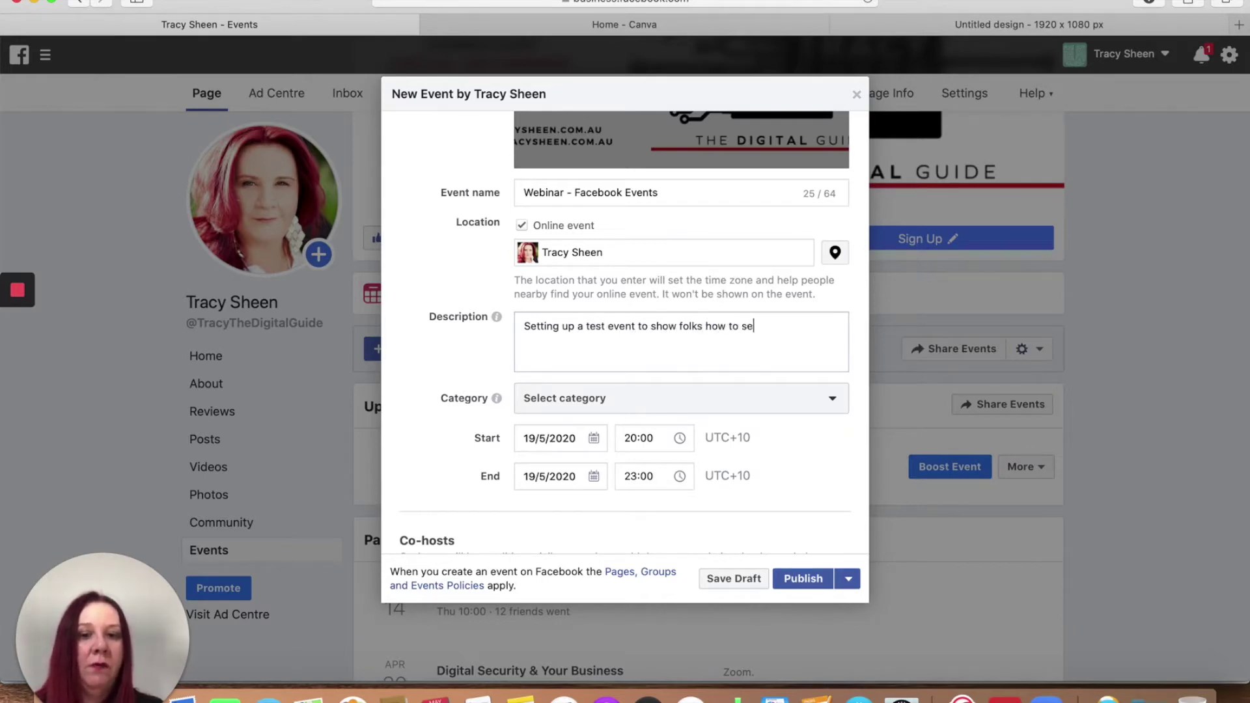
pyautogui.write('t up an event ')
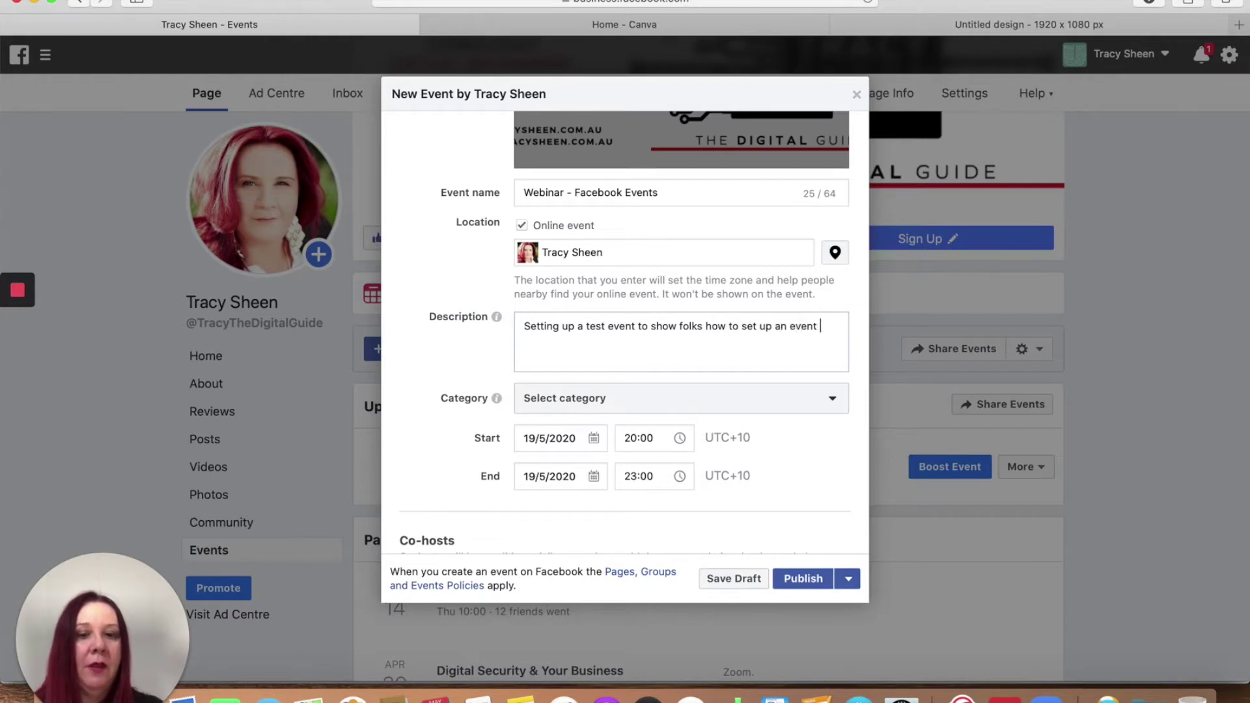
pyautogui.write('in Facebook.')
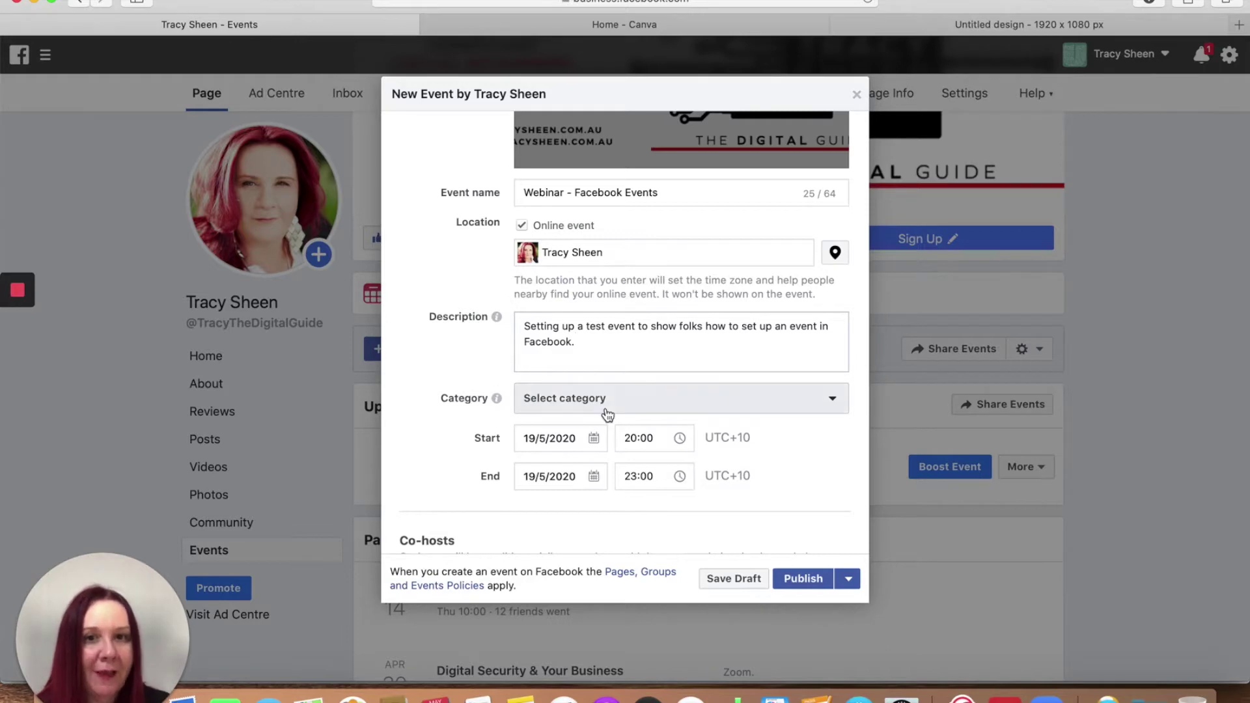
pyautogui.click(571, 408)
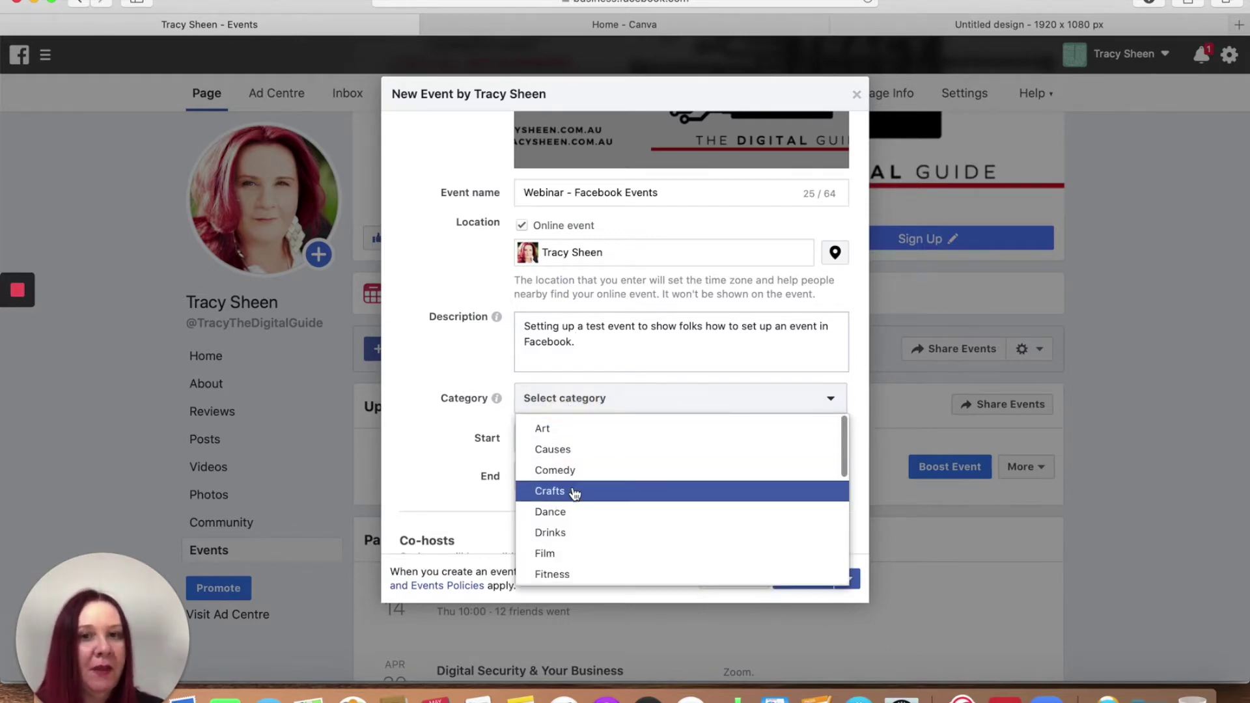
# Step: Set the event category to Other, leaving the 19/5/2020 start date unchanged
pyautogui.scroll(-4, 573, 492)
pyautogui.scroll(-6, 573, 493)
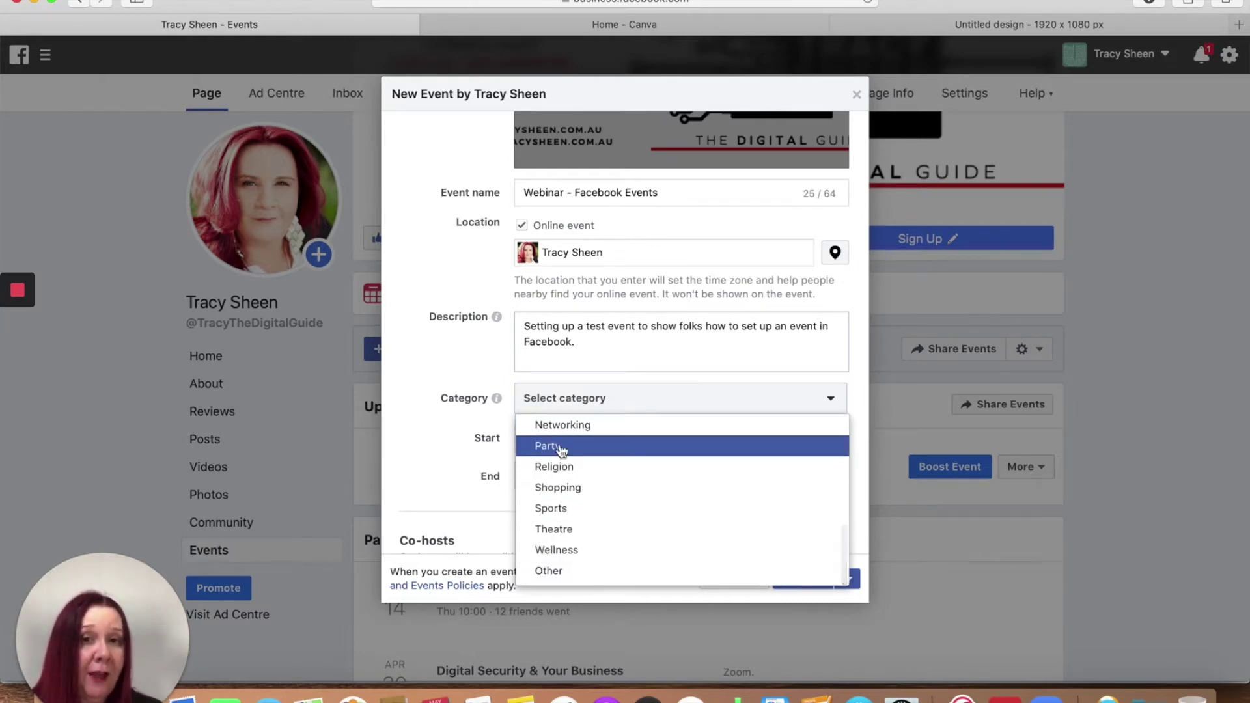
pyautogui.scroll(3, 565, 475)
pyautogui.scroll(-2, 565, 477)
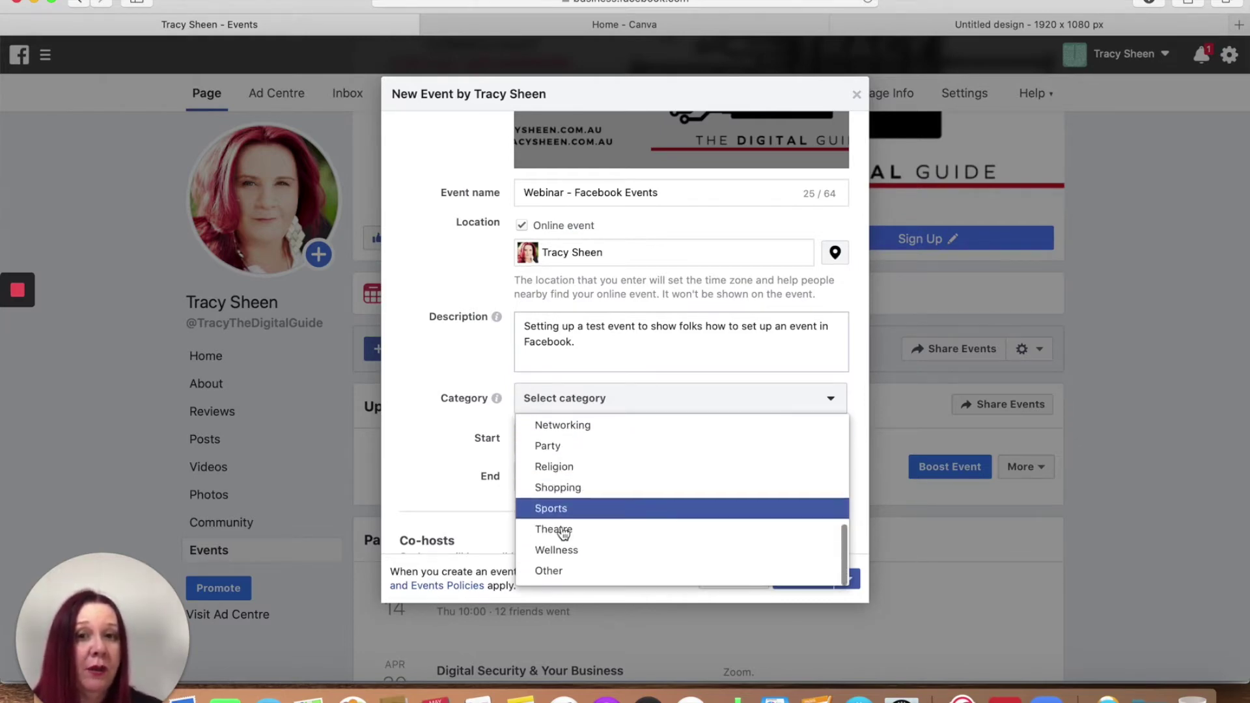
pyautogui.click(562, 573)
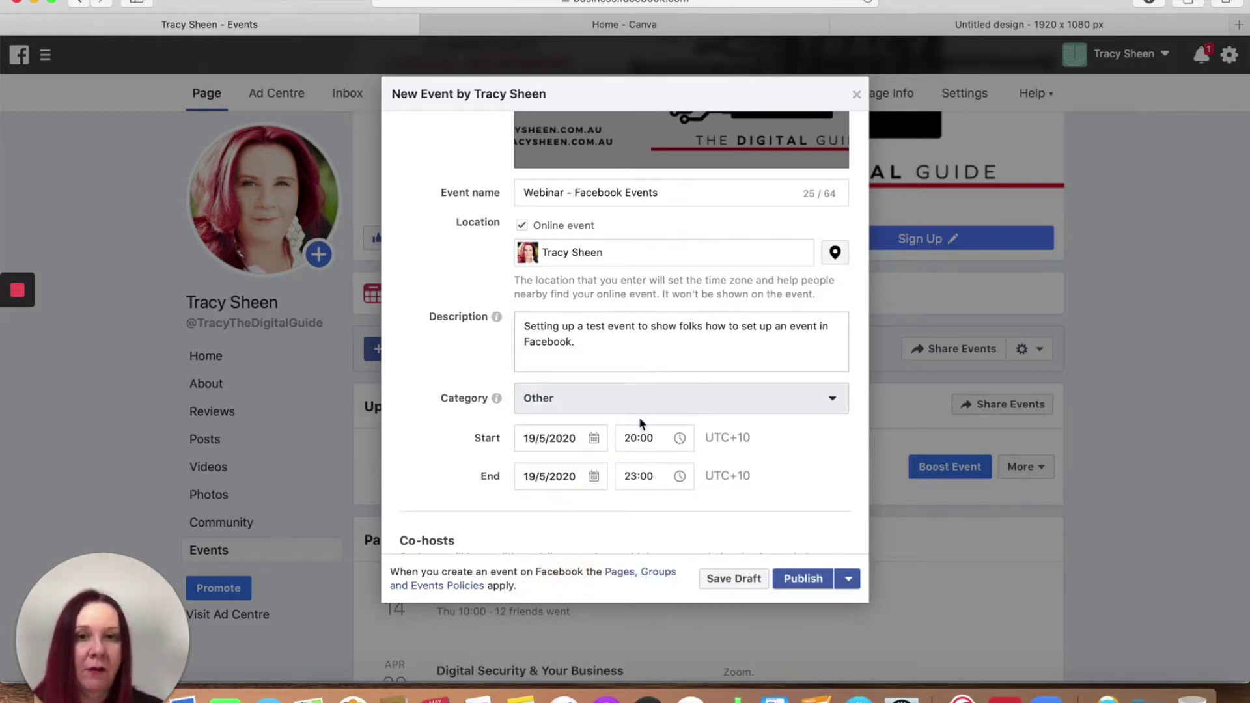
pyautogui.click(593, 438)
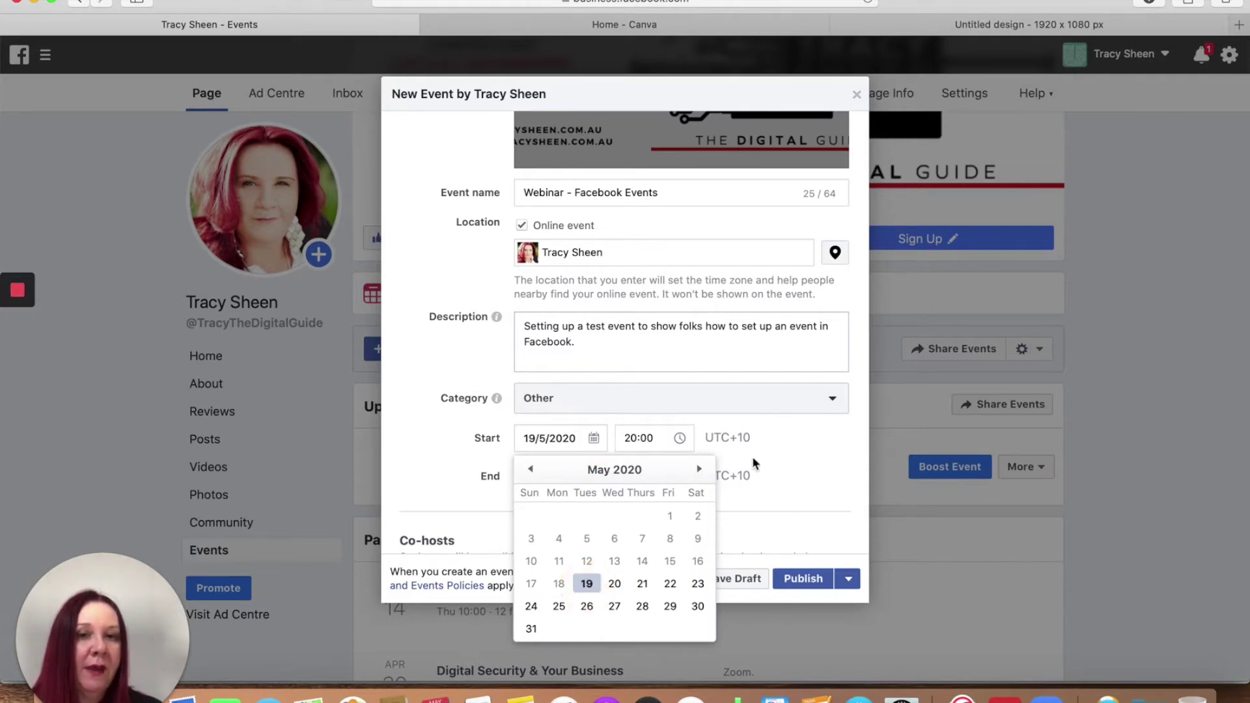
pyautogui.click(806, 462)
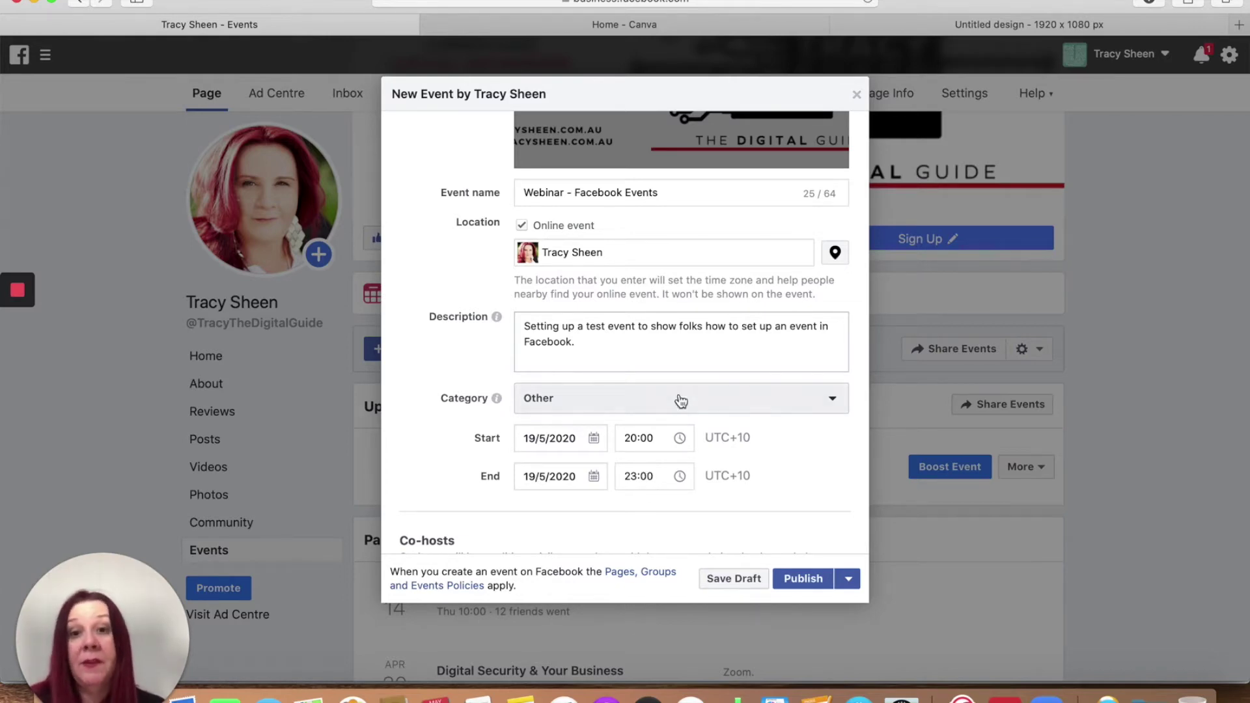
pyautogui.scroll(-5, 631, 508)
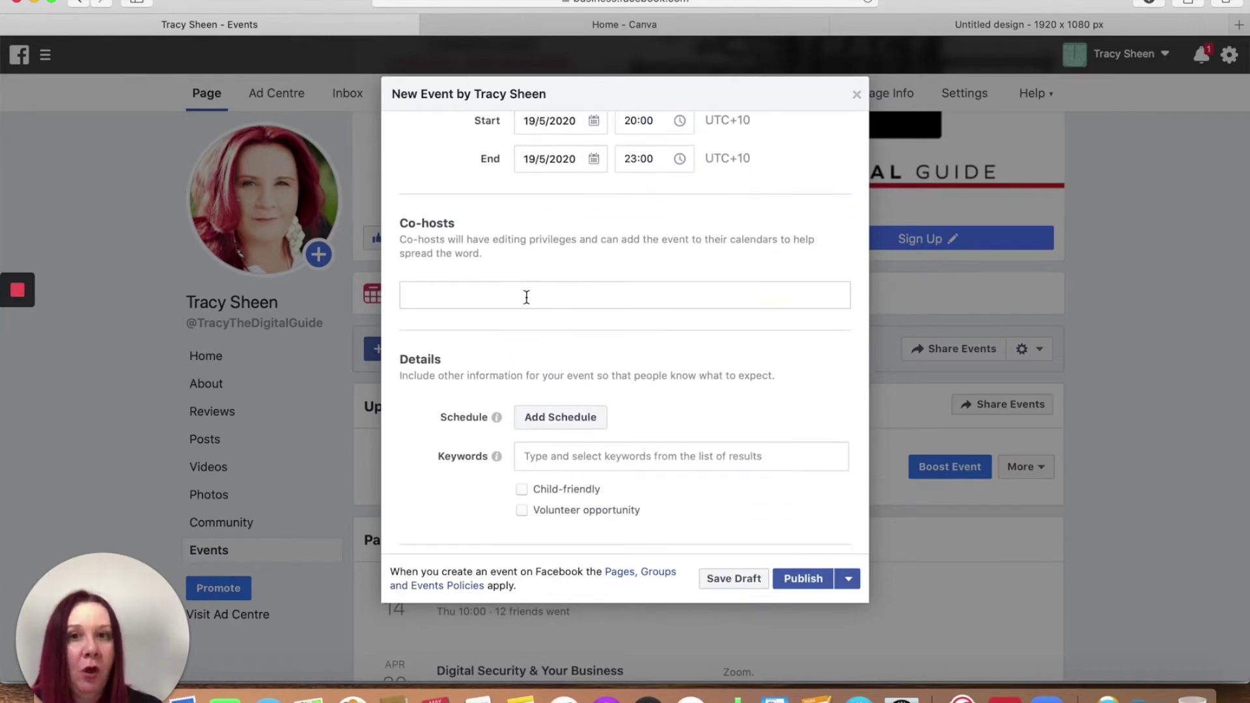
pyautogui.click(527, 296)
# Step: Search 'unus' and add the Unusual Comms page as the event's co-host
pyautogui.write('unus')
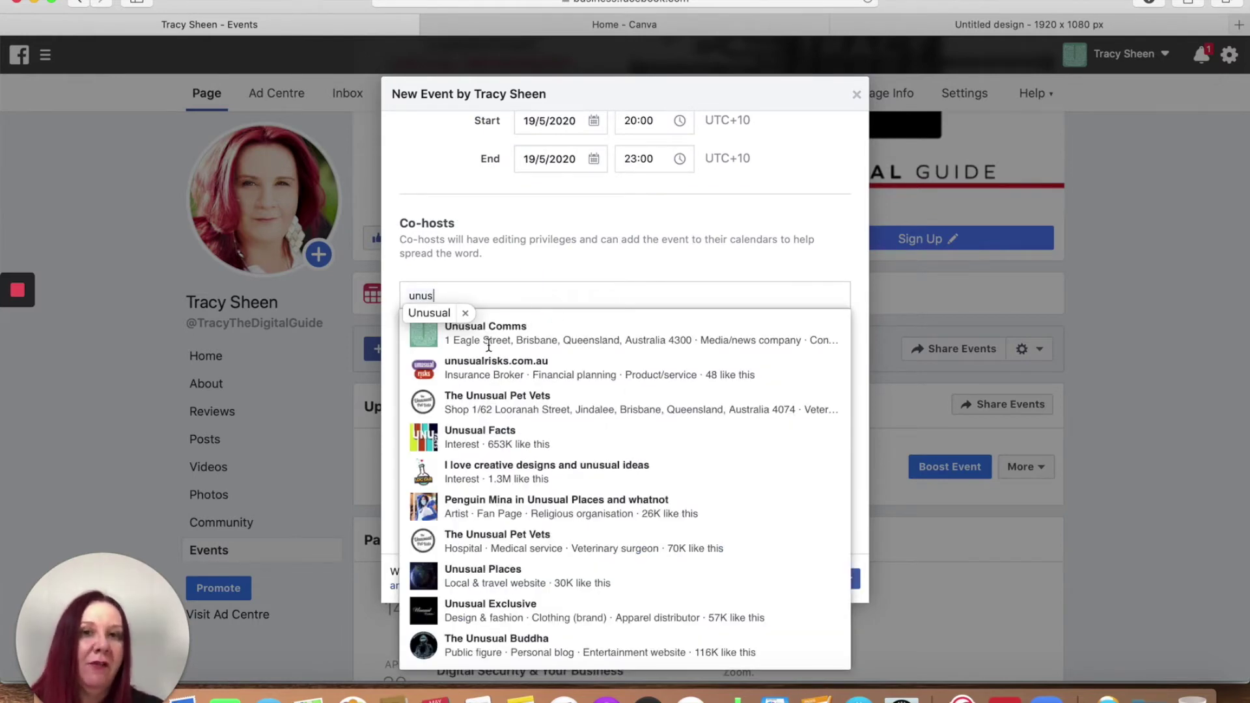
pyautogui.click(489, 339)
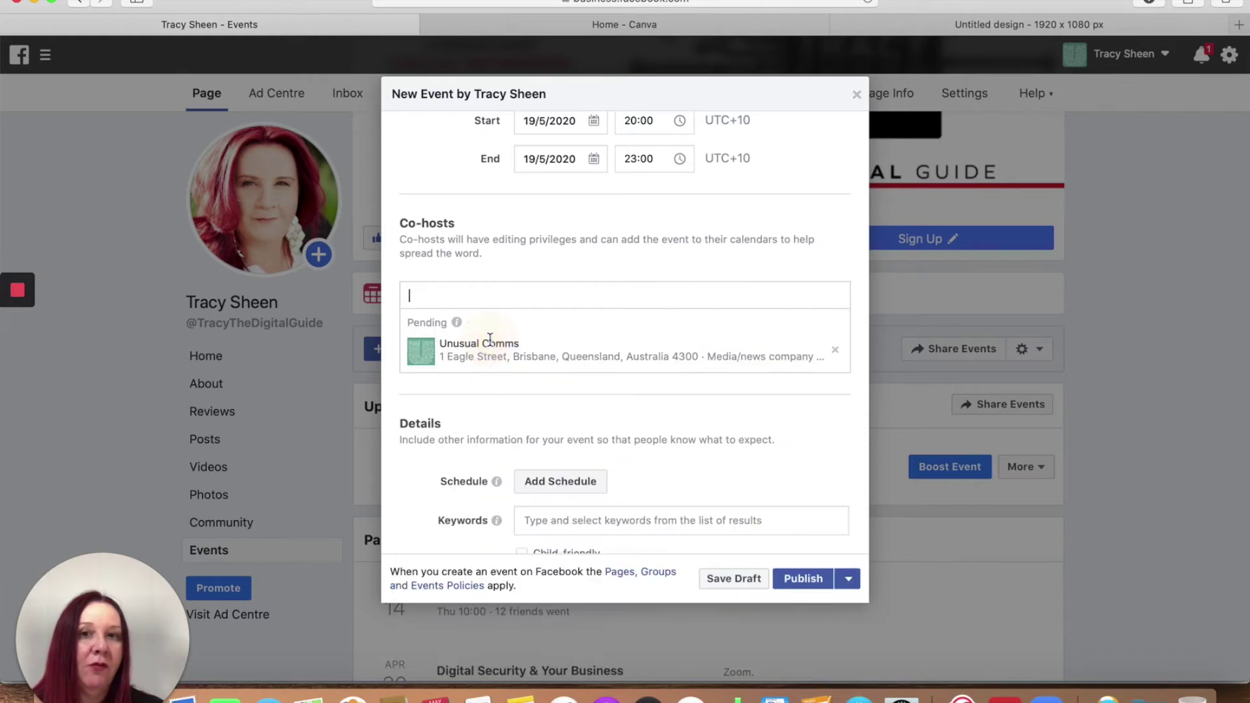
pyautogui.scroll(-1, 672, 377)
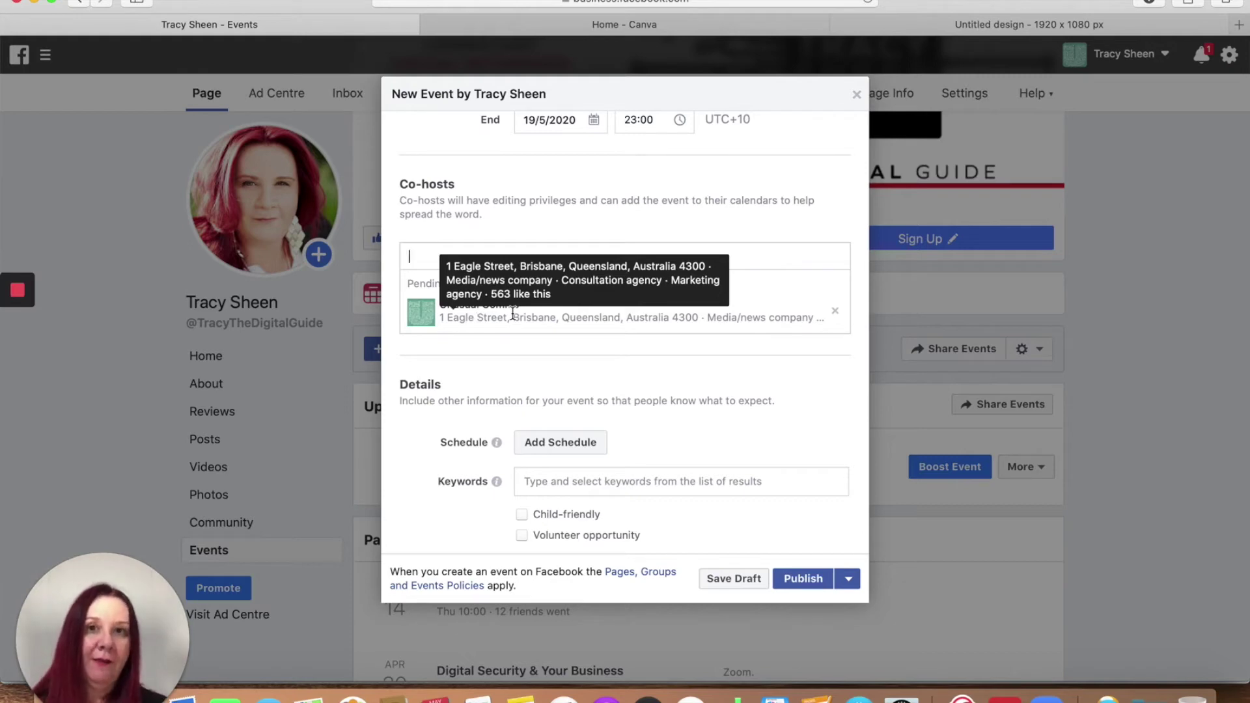
pyautogui.scroll(-2, 555, 374)
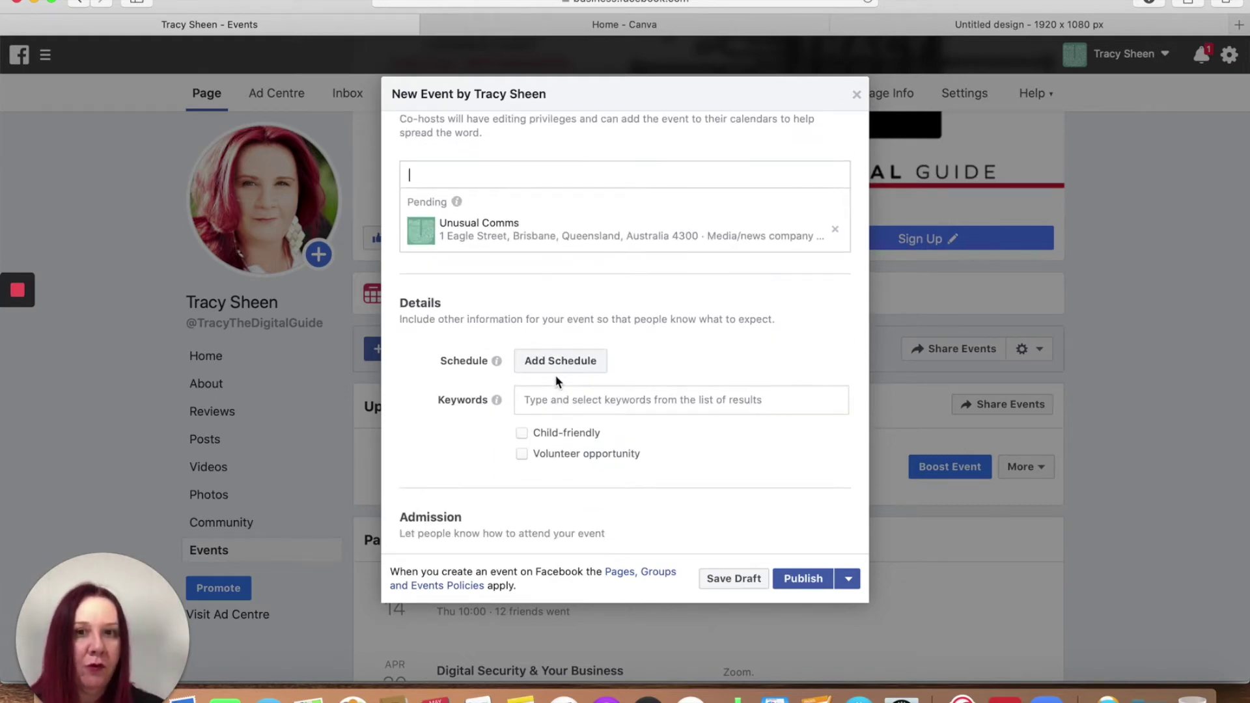
pyautogui.scroll(-2, 474, 427)
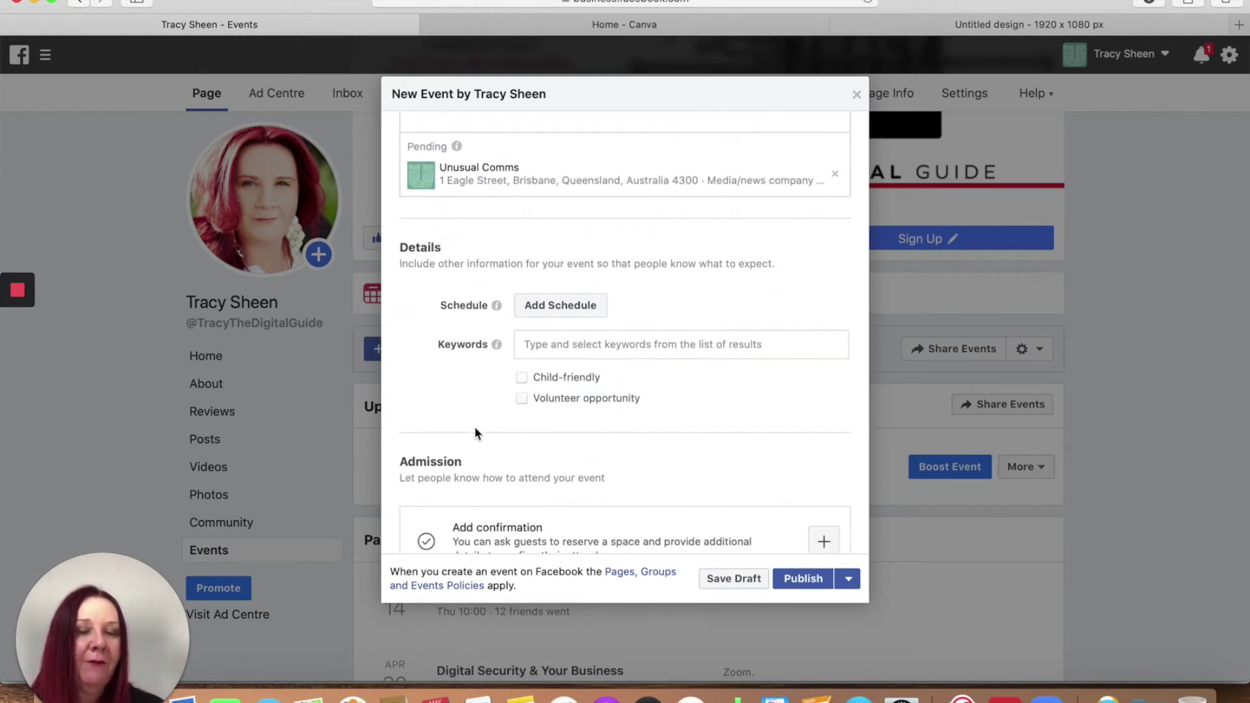
pyautogui.click(602, 346)
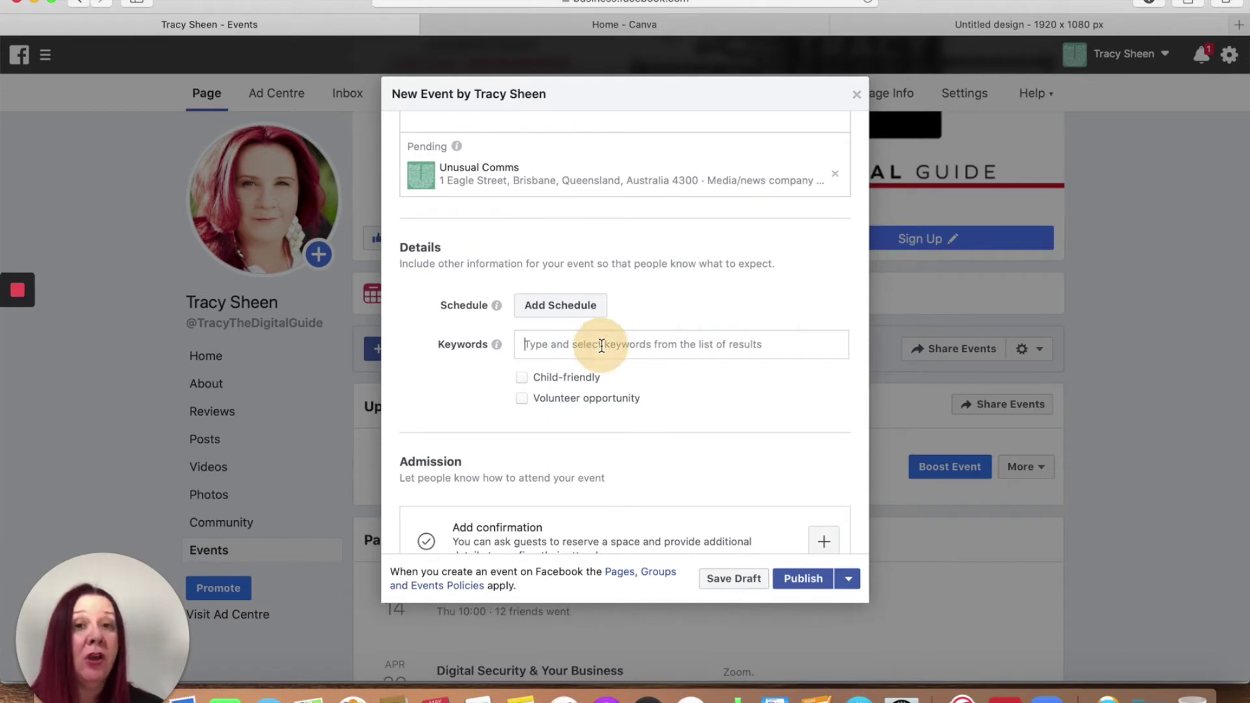
pyautogui.write('Facebook')
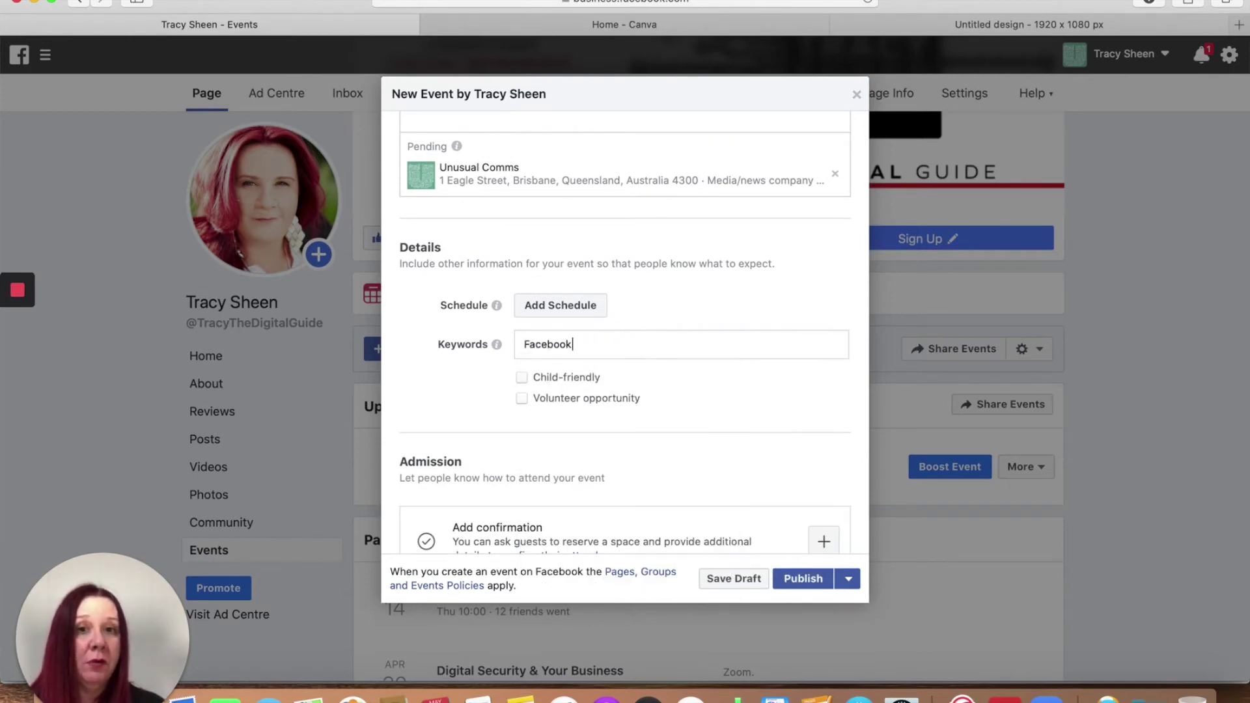
pyautogui.press('BackSpace')
pyautogui.press('BackSpace')
pyautogui.press('BackSpace')
pyautogui.press('BackSpace')
pyautogui.press('BackSpace')
pyautogui.press('BackSpace')
pyautogui.press('BackSpace')
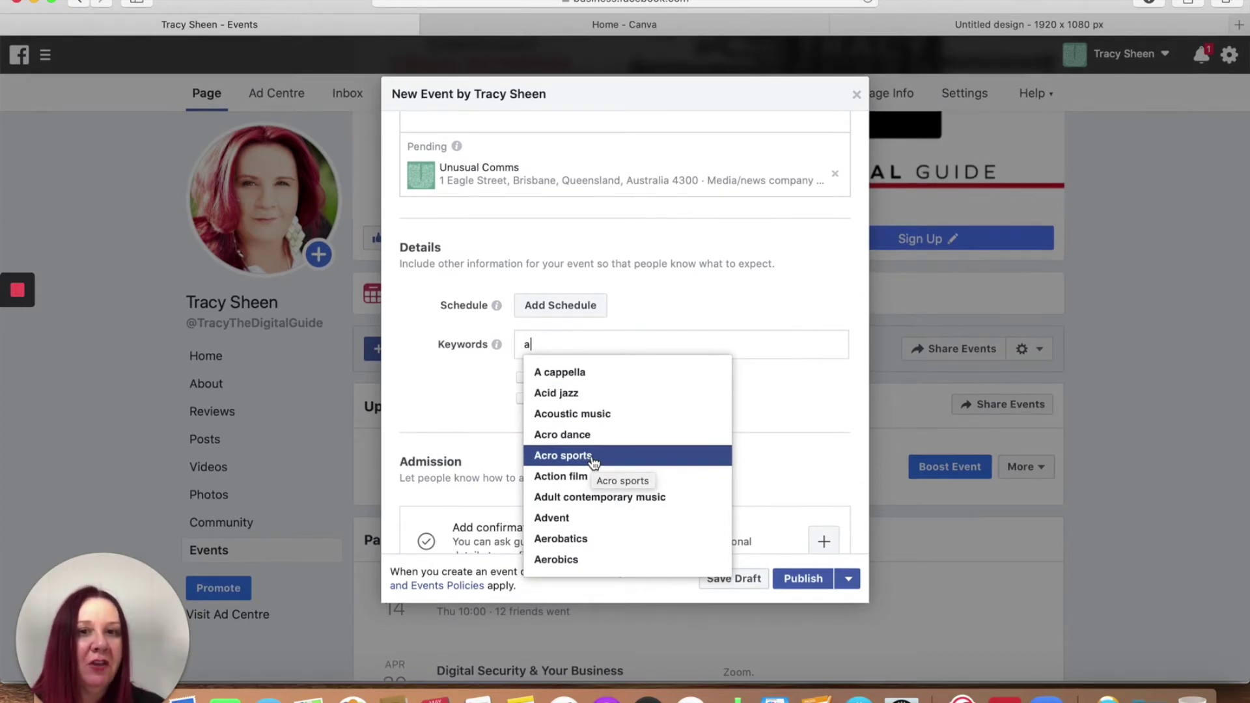
pyautogui.press('BackSpace')
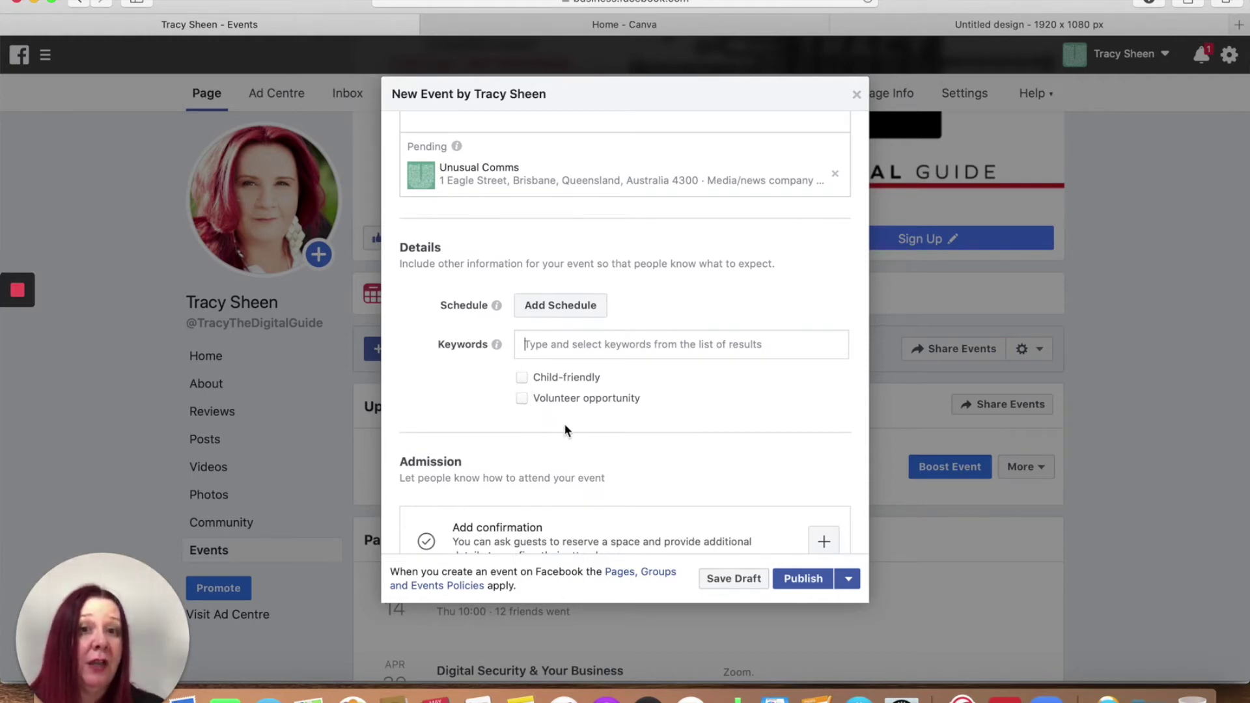
# Step: Add a ticket link under Admission to reveal an empty Ticket URL field
pyautogui.scroll(-2, 572, 432)
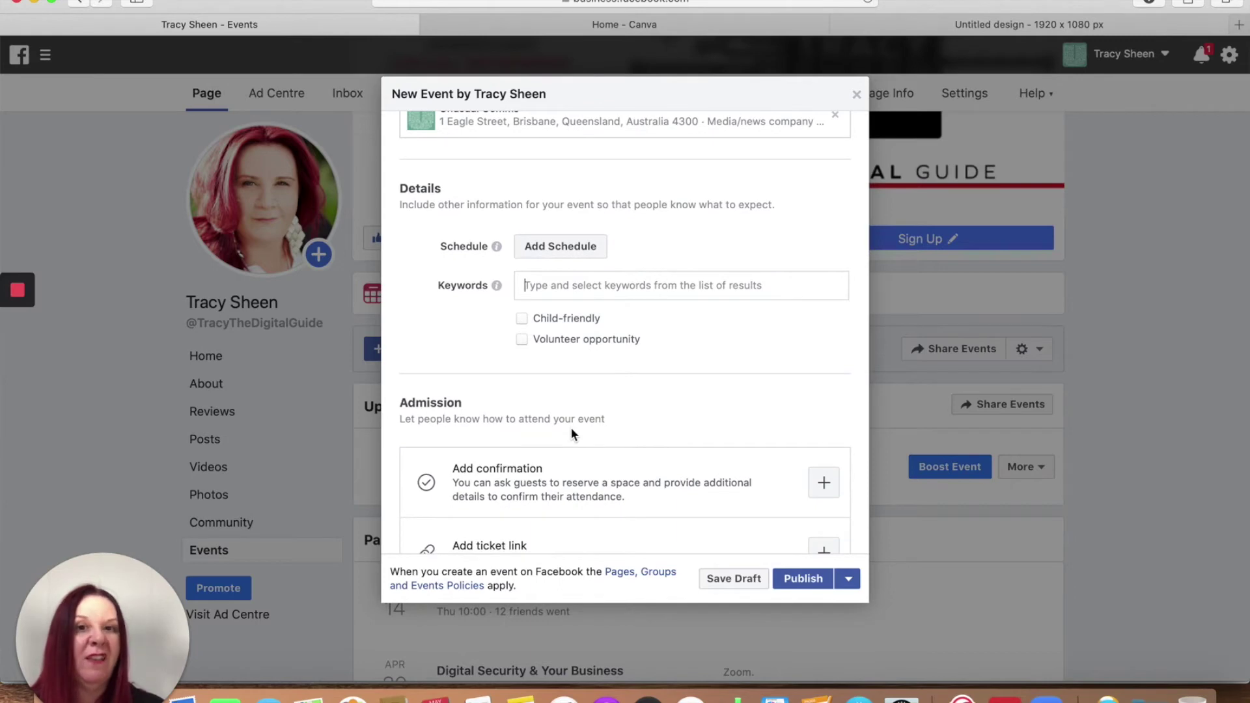
pyautogui.scroll(-5, 570, 427)
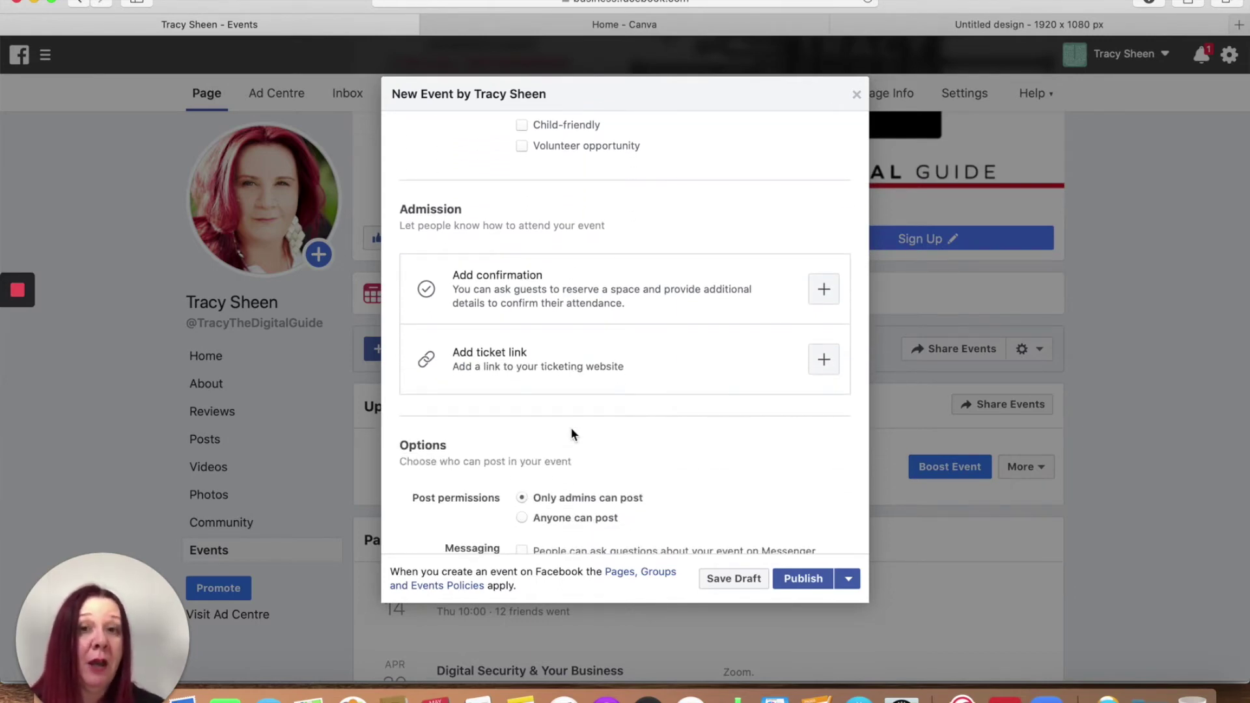
pyautogui.click(817, 361)
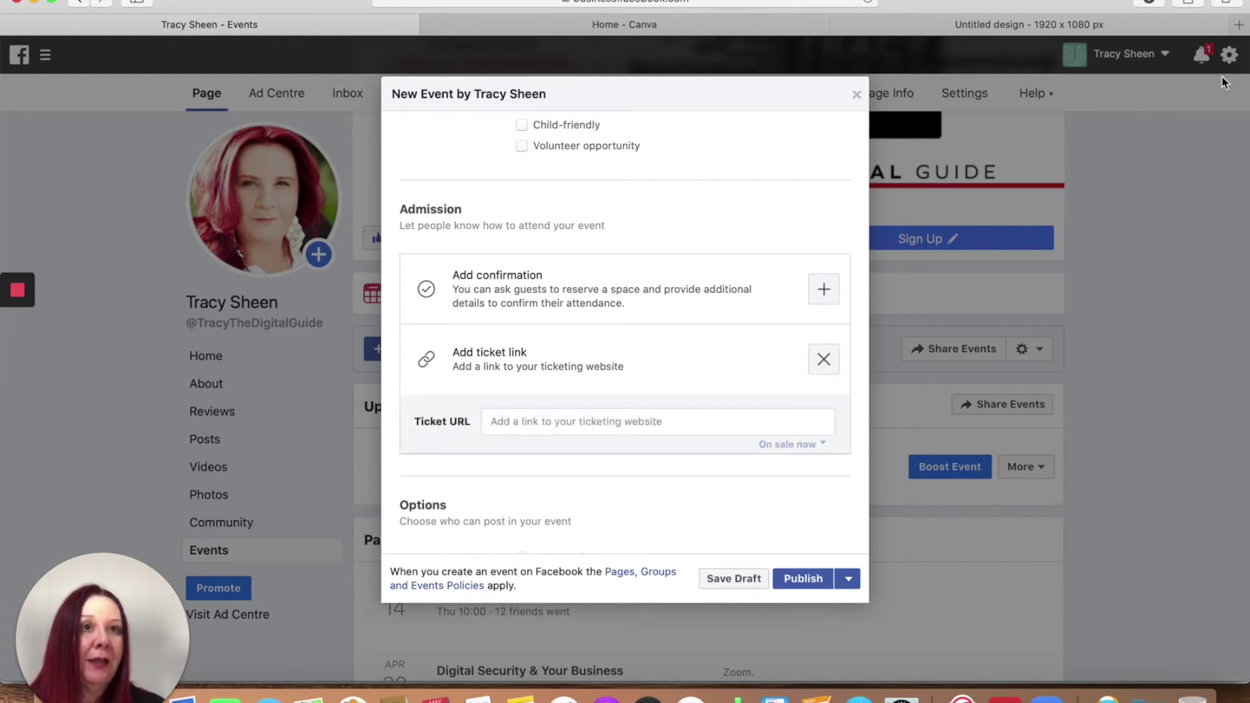
pyautogui.click(1239, 24)
# Step: Load bitly.com and copy the bit.ly/WebGuideGMB short link for the Webinar - GMB link
pyautogui.write('n')
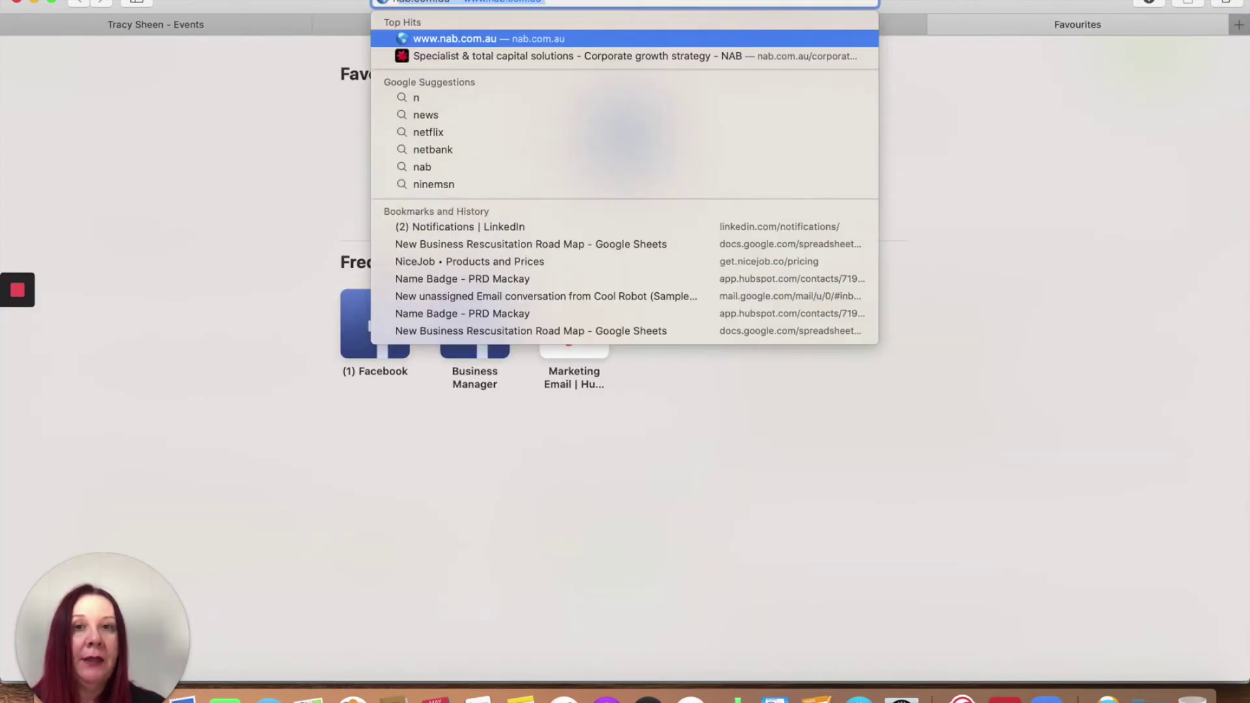
pyautogui.press('BackSpace')
pyautogui.press('BackSpace')
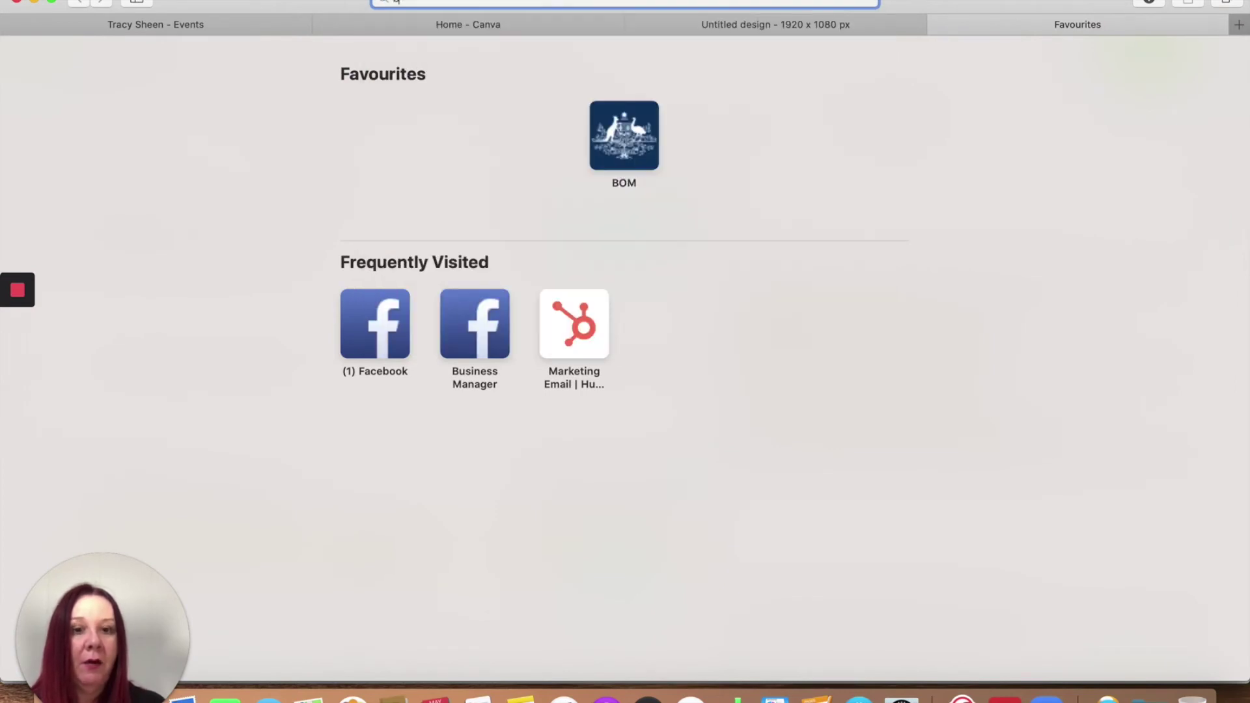
pyautogui.write('bitly.com')
pyautogui.press('Return')
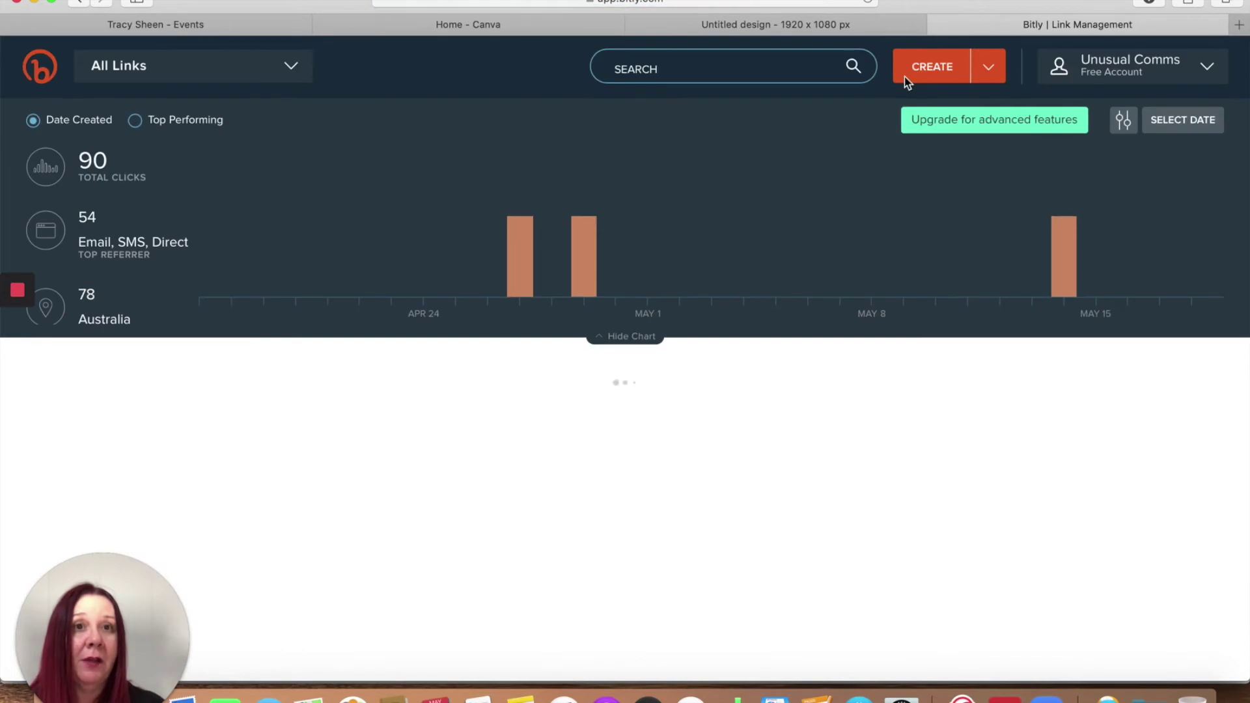
pyautogui.click(566, 477)
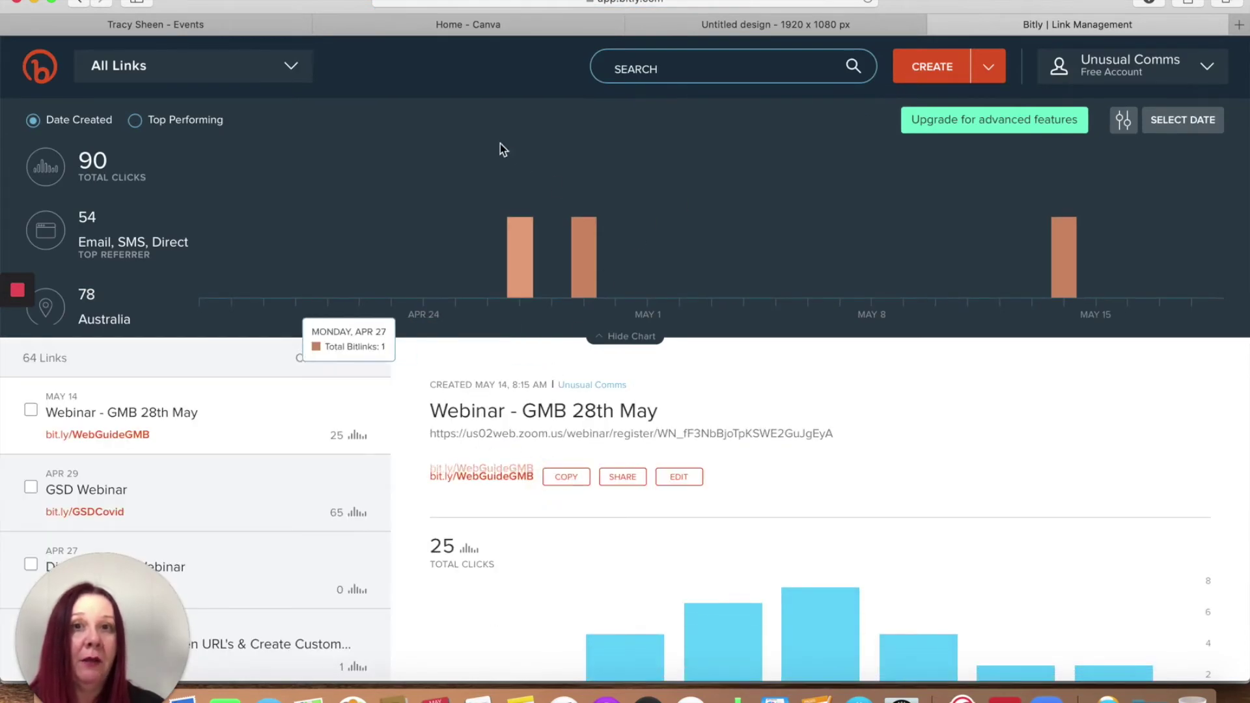
pyautogui.click(498, 27)
pyautogui.click(156, 24)
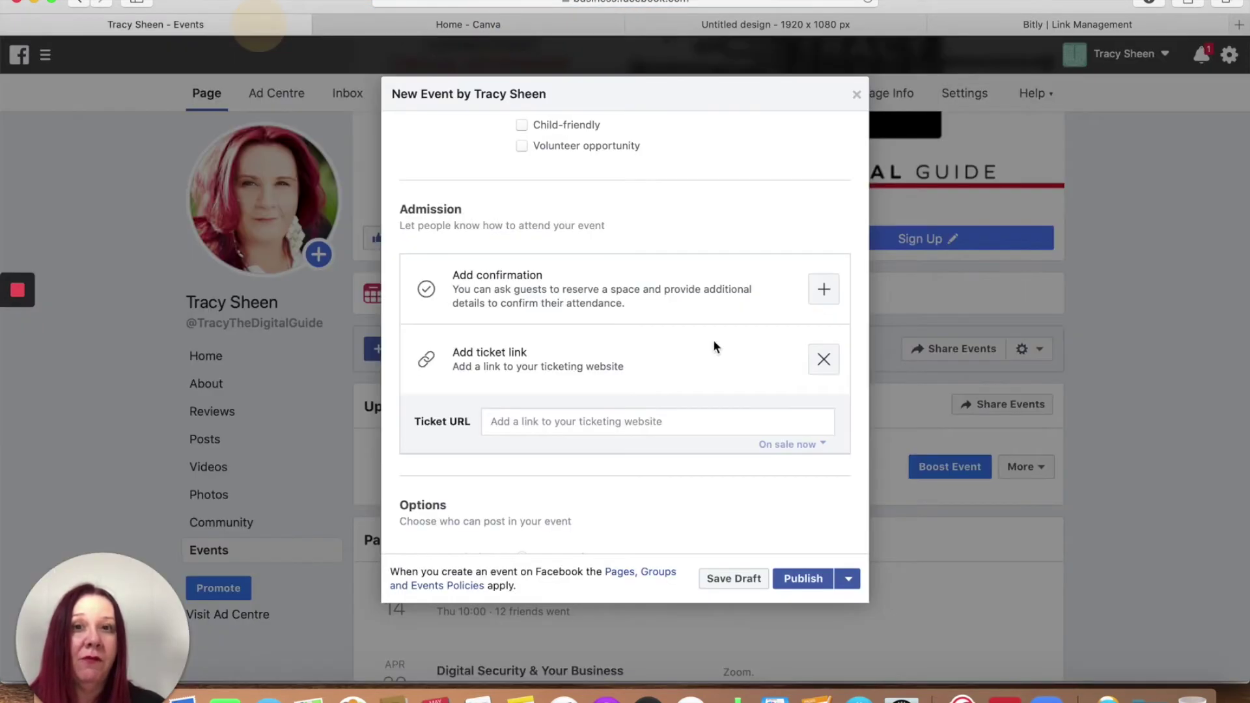
pyautogui.click(562, 423)
pyautogui.press('super+v')
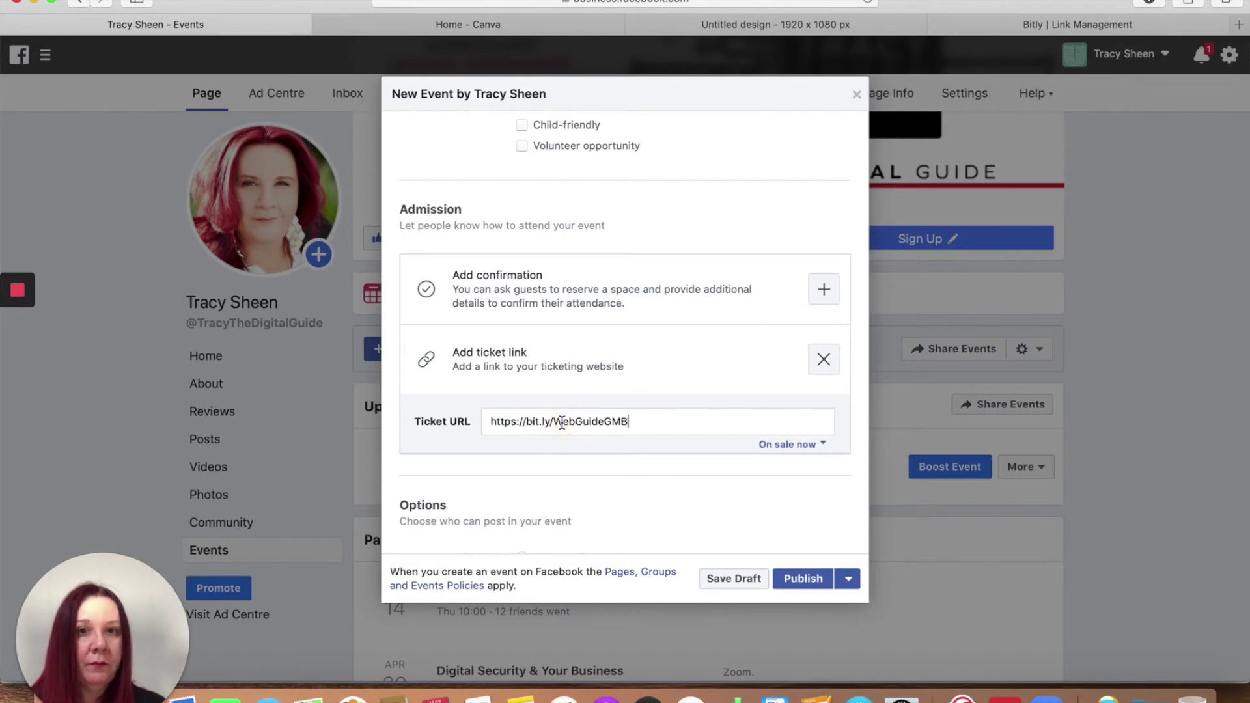
# Step: Allow anyone to post in the event
pyautogui.scroll(-1, 736, 510)
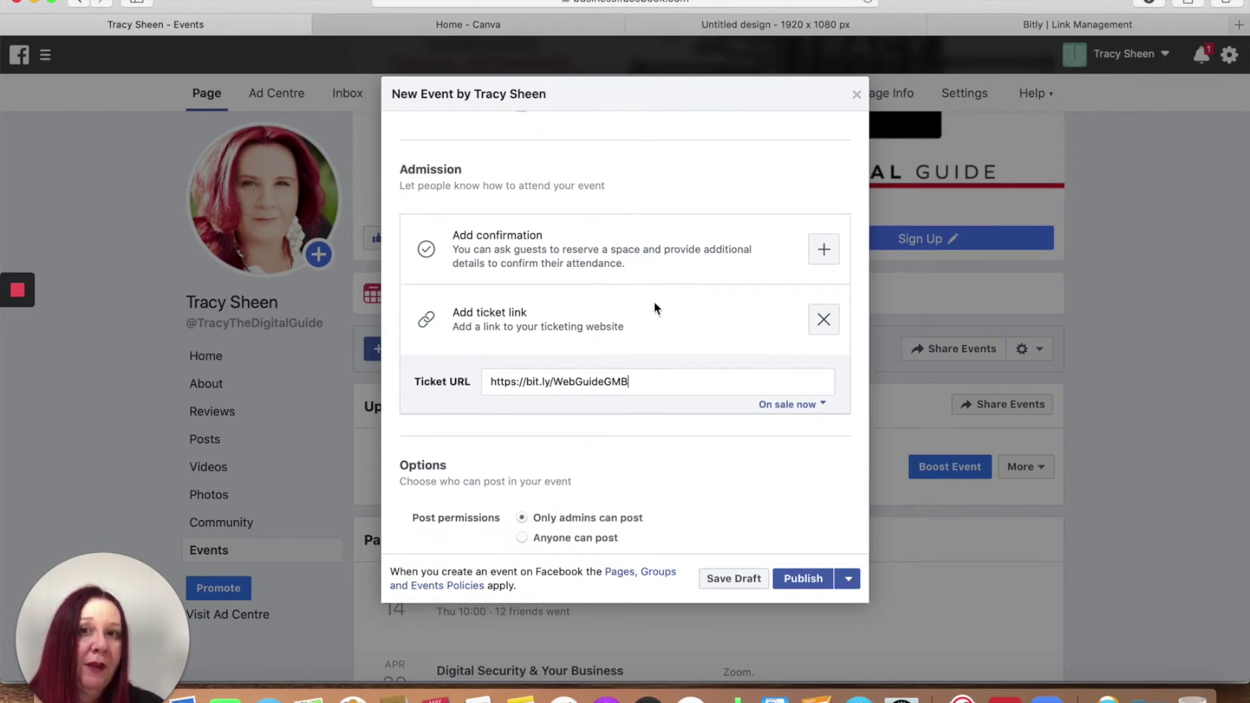
pyautogui.scroll(-3, 675, 442)
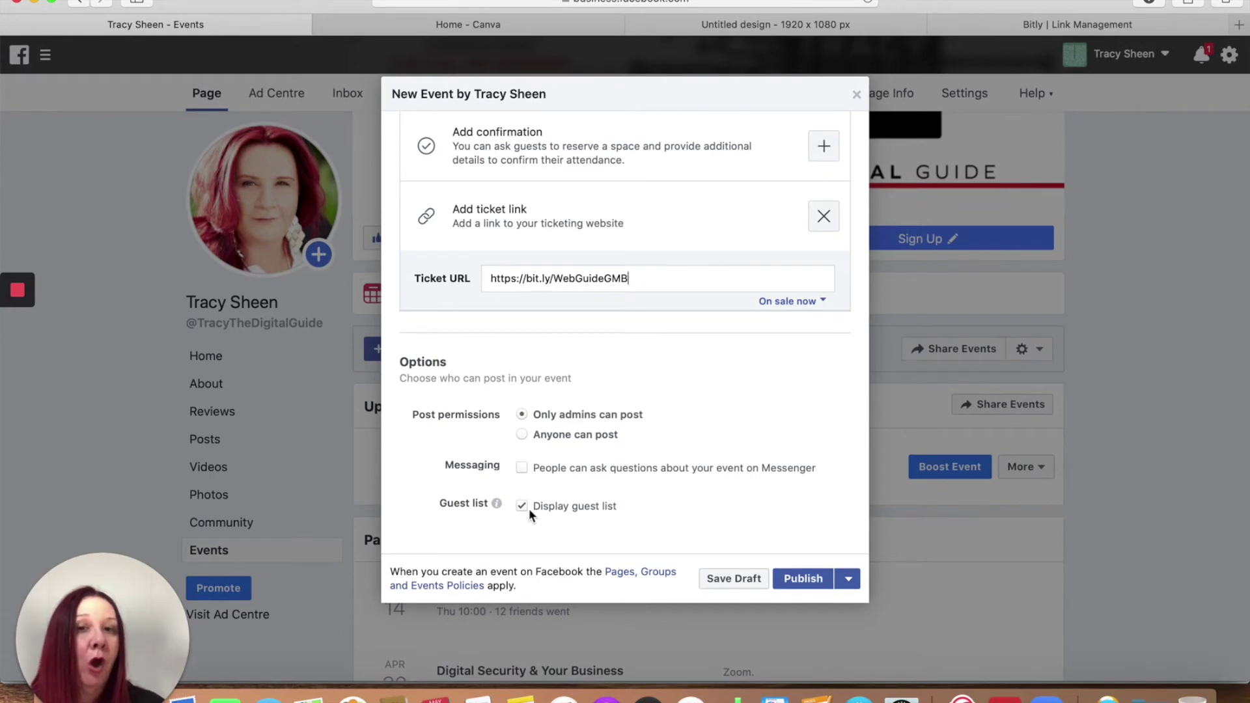
pyautogui.click(523, 435)
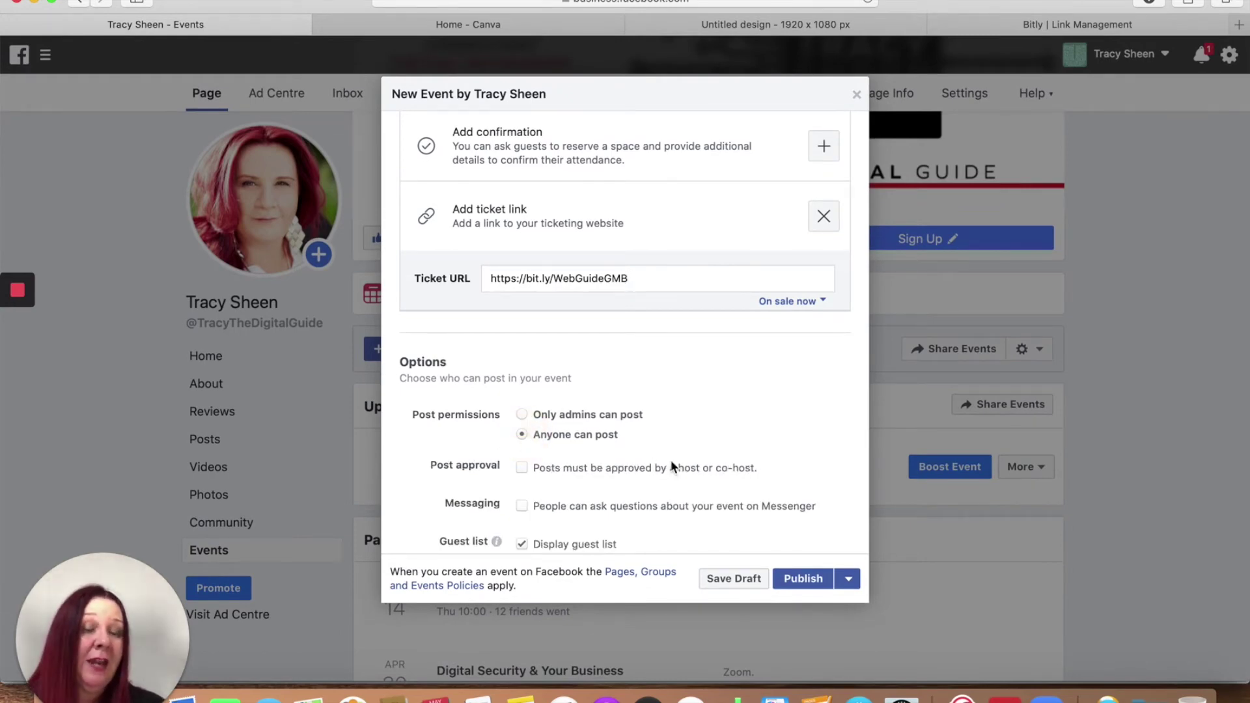
pyautogui.scroll(2, 698, 414)
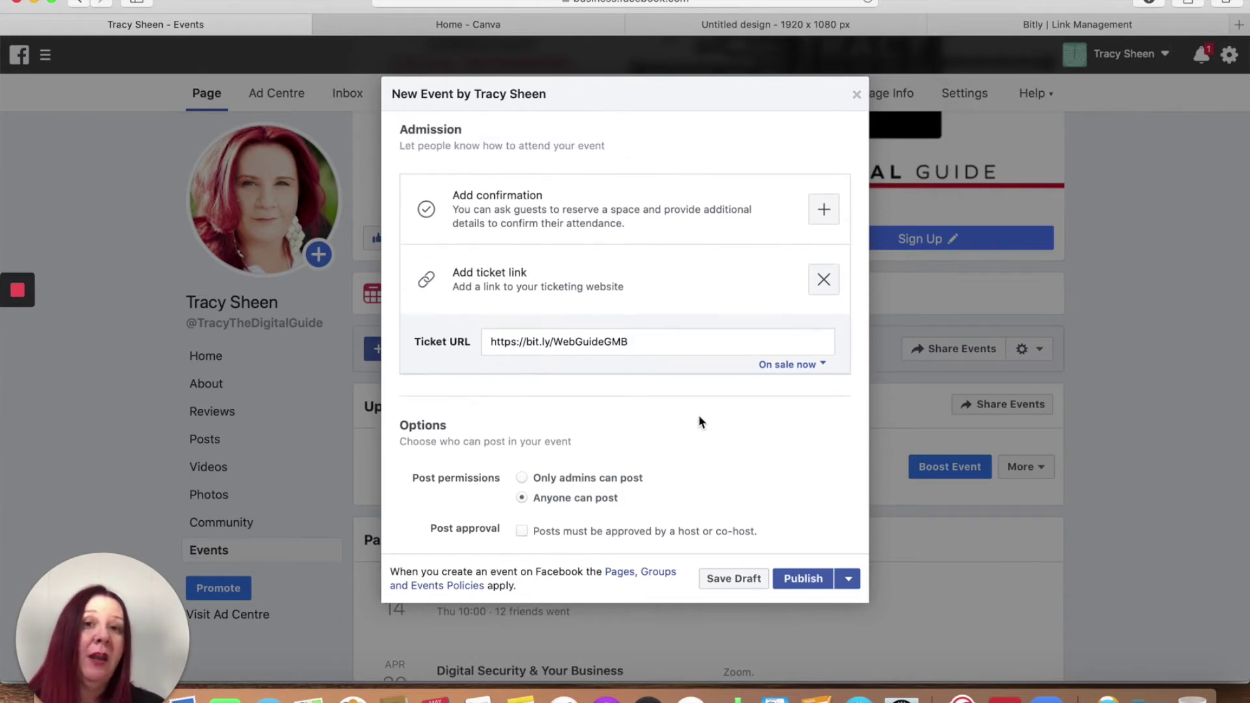
pyautogui.scroll(-3, 699, 420)
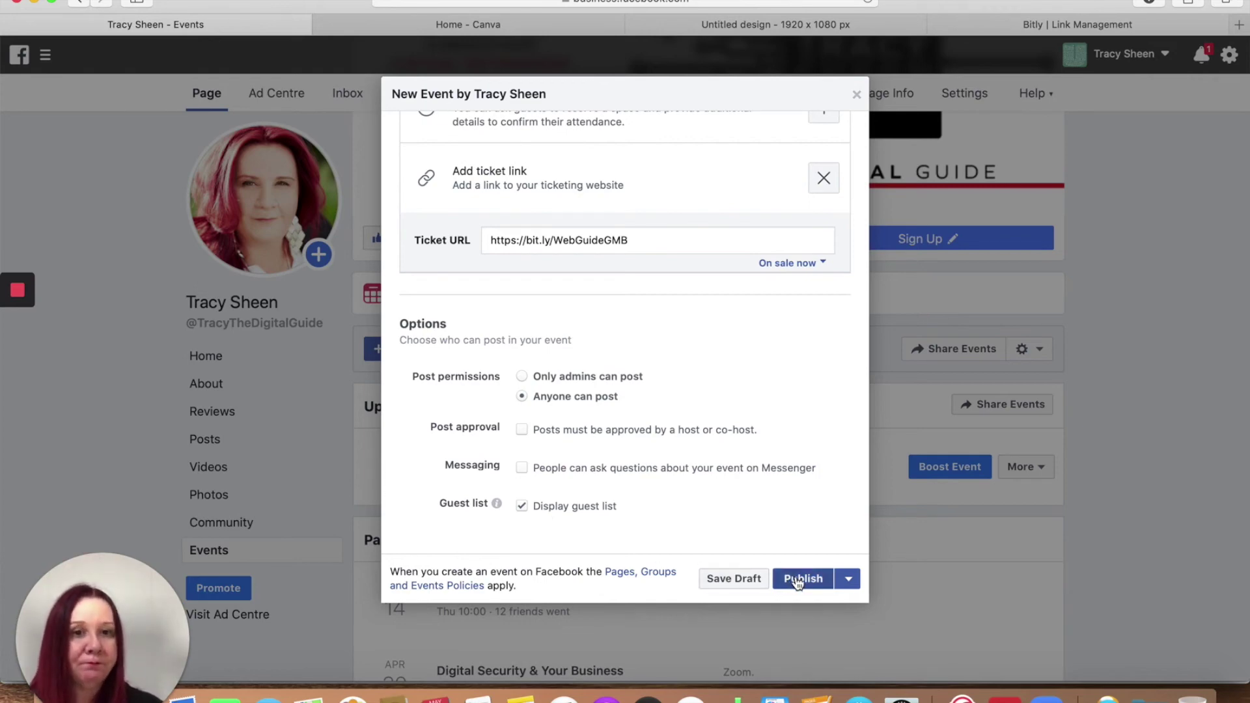
# Step: Save the event as an unpublished draft from the Publish options
pyautogui.click(848, 578)
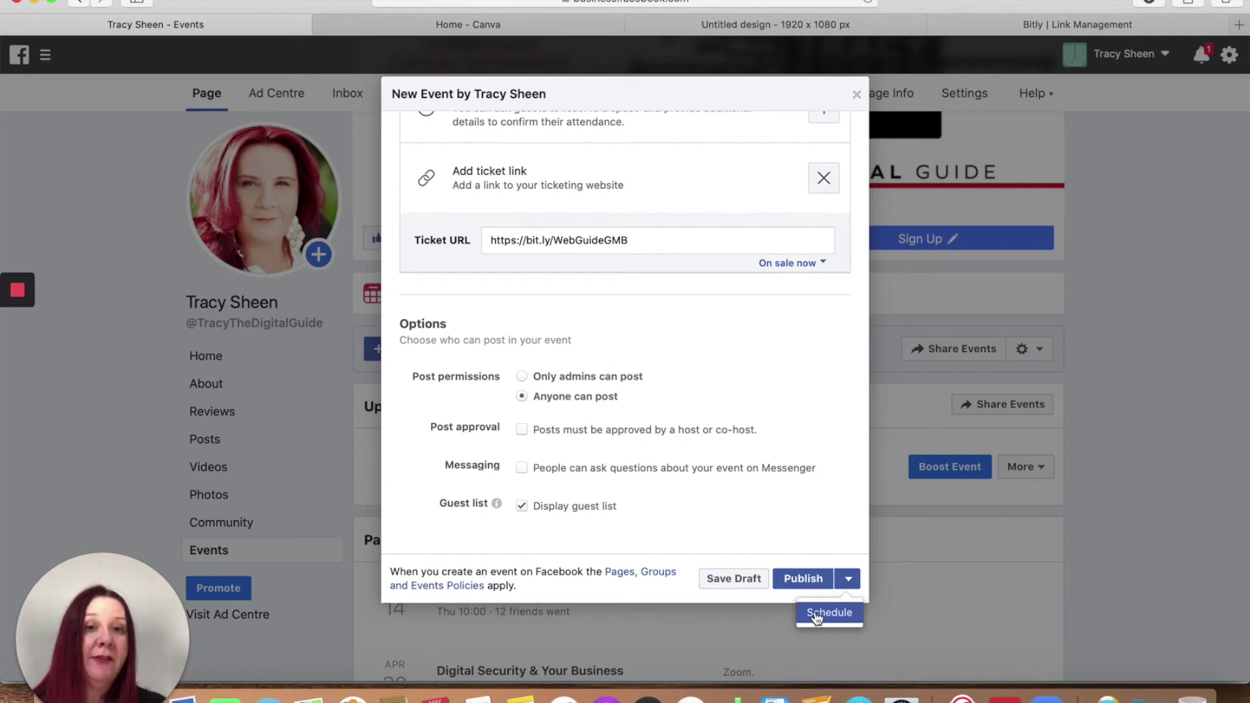
pyautogui.click(742, 586)
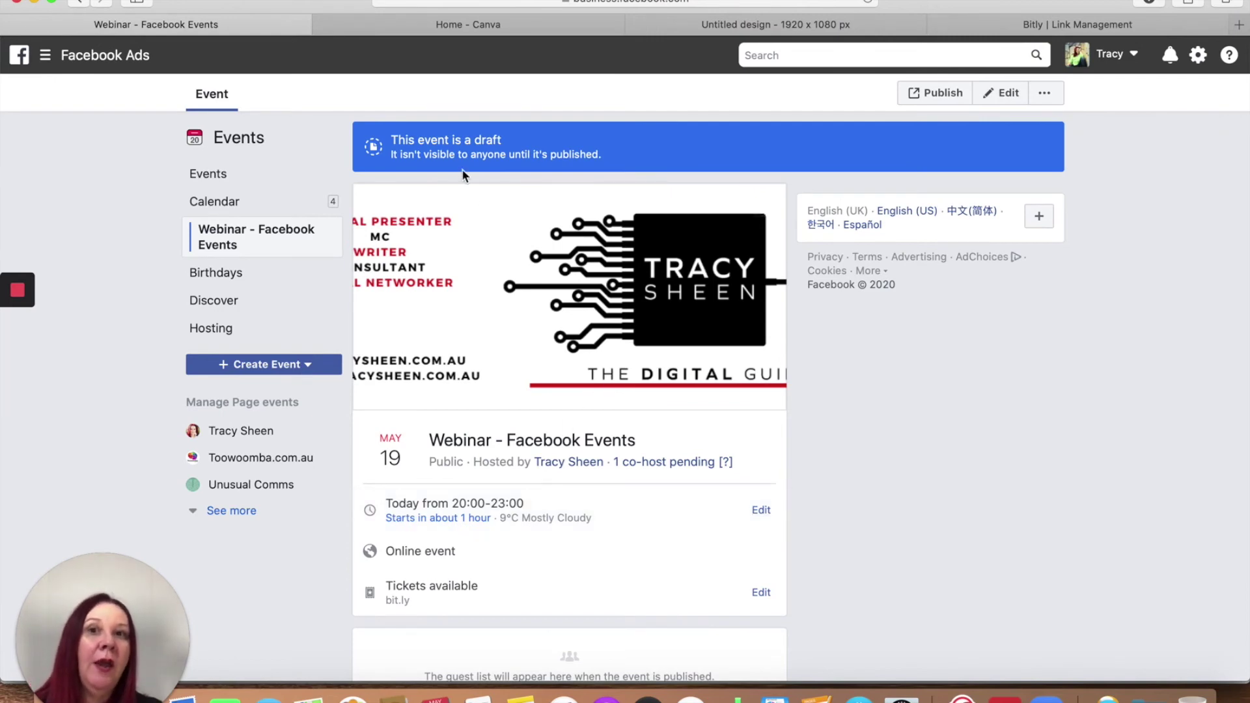
# Step: Scroll through the draft event page to review its cover, May 19 schedule, ticket link and description
pyautogui.scroll(-3, 522, 460)
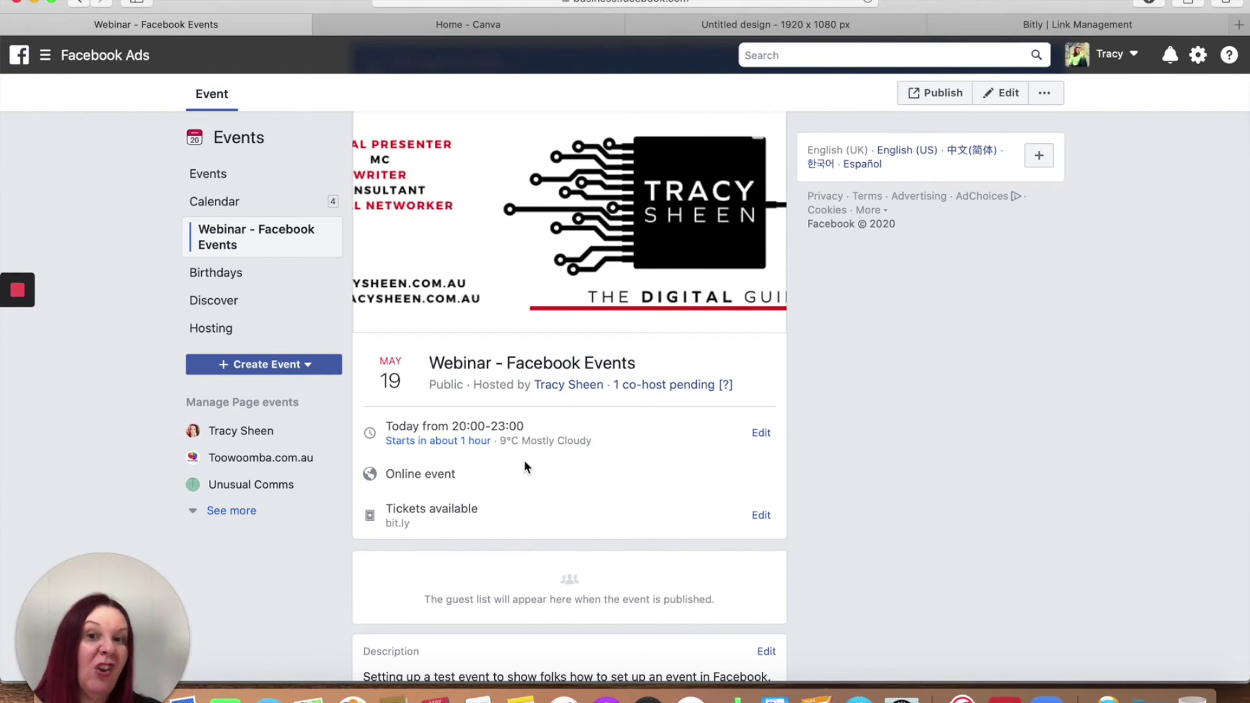
pyautogui.scroll(-3, 523, 459)
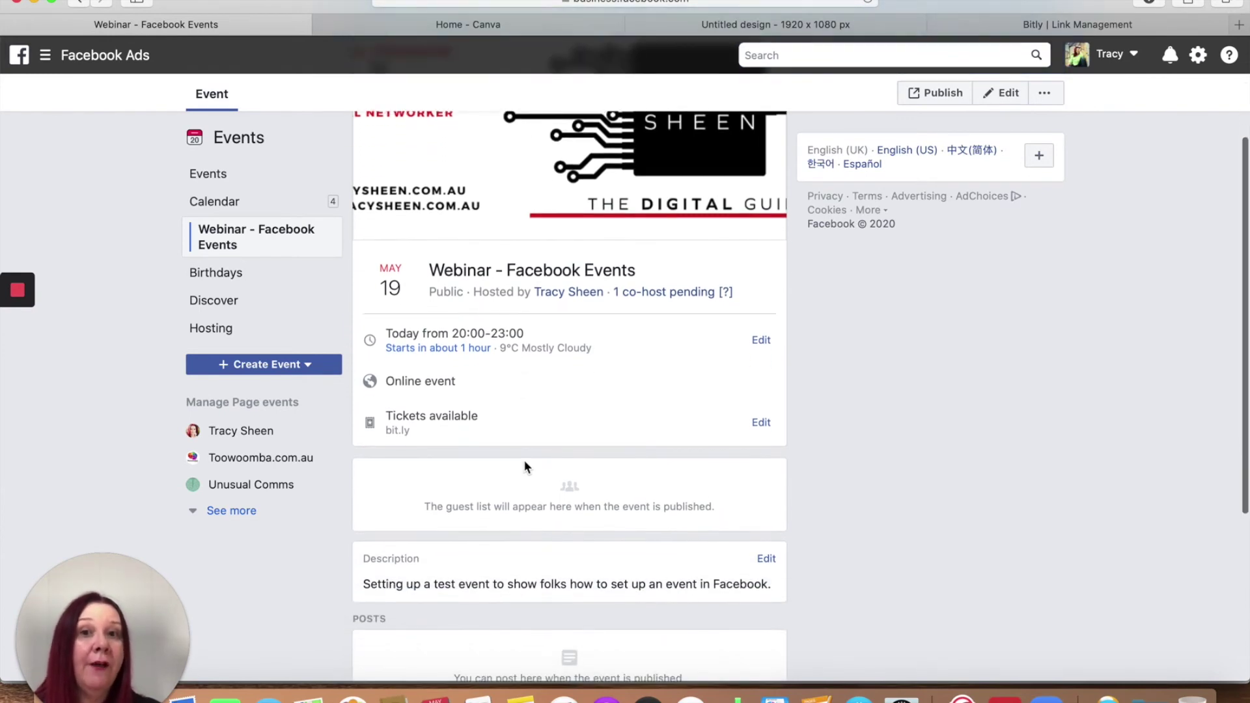
pyautogui.scroll(-3, 523, 460)
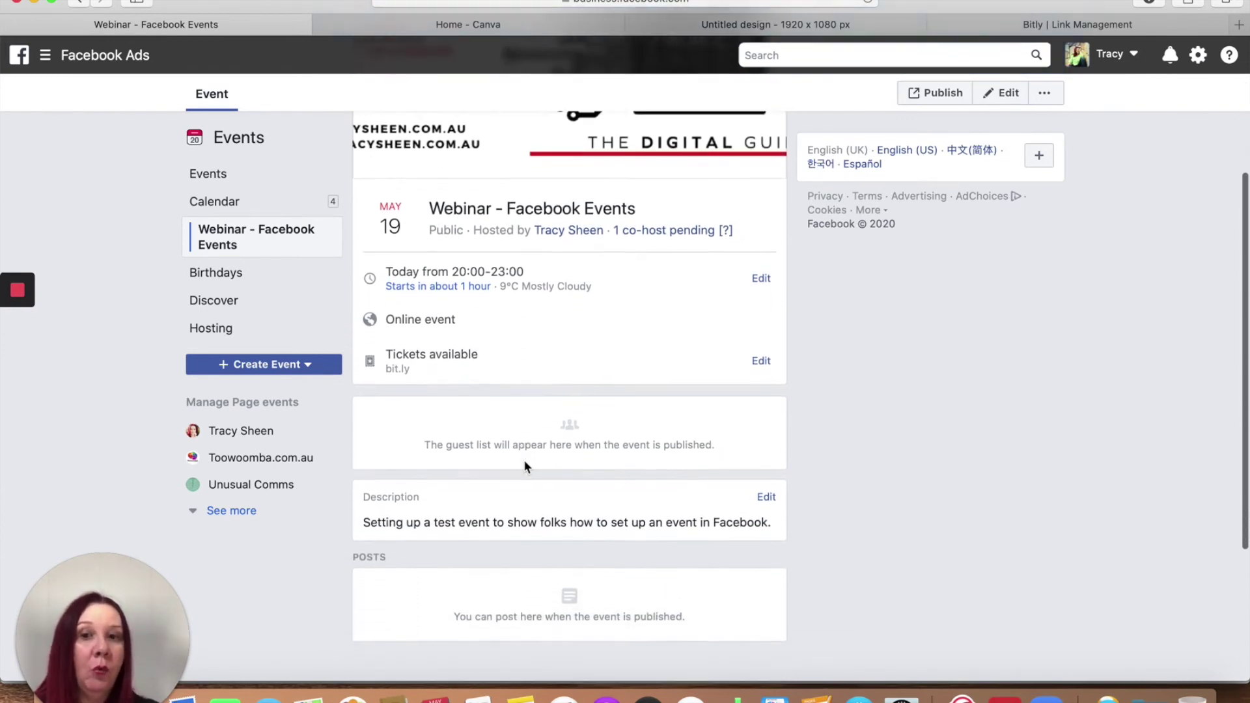
pyautogui.scroll(5, 524, 459)
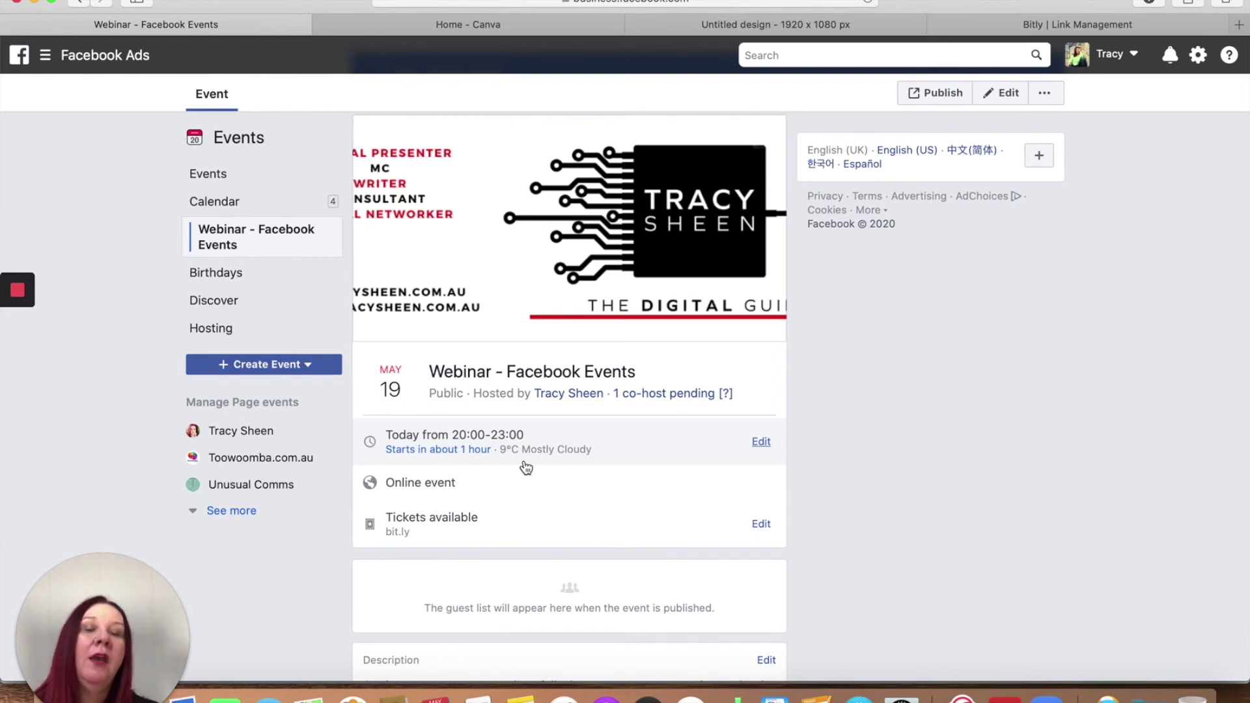
pyautogui.scroll(-5, 578, 516)
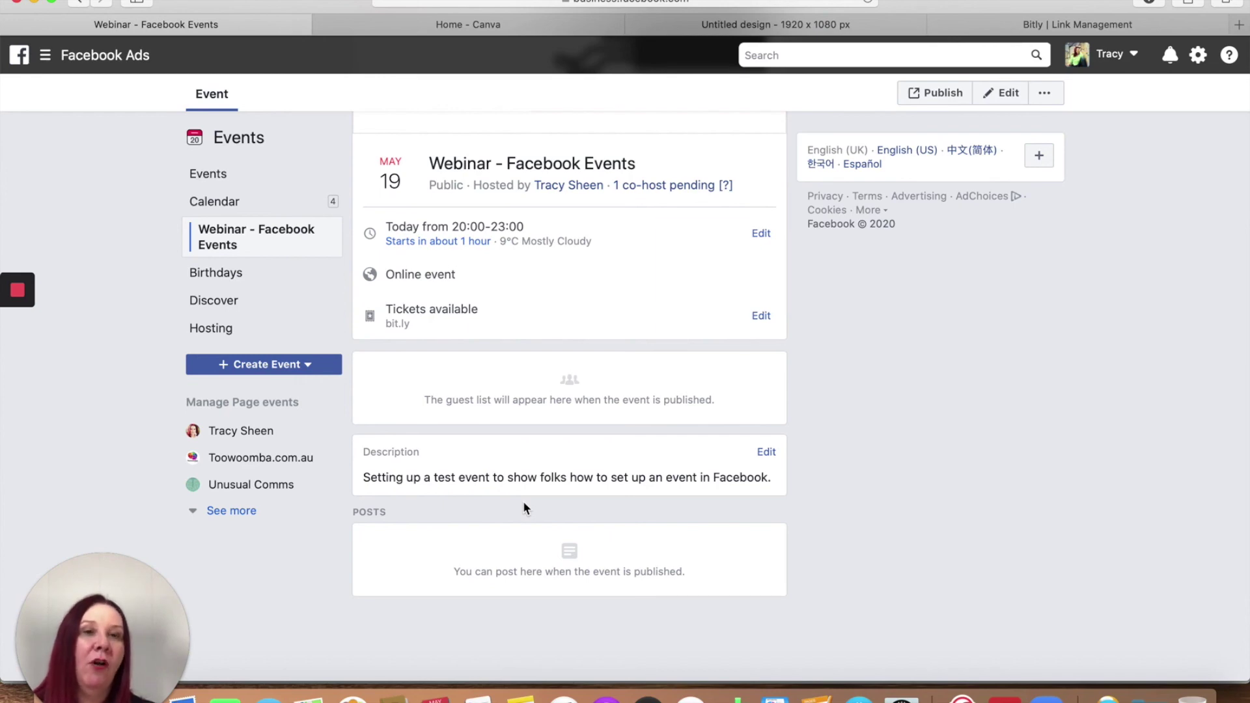
pyautogui.scroll(3, 524, 310)
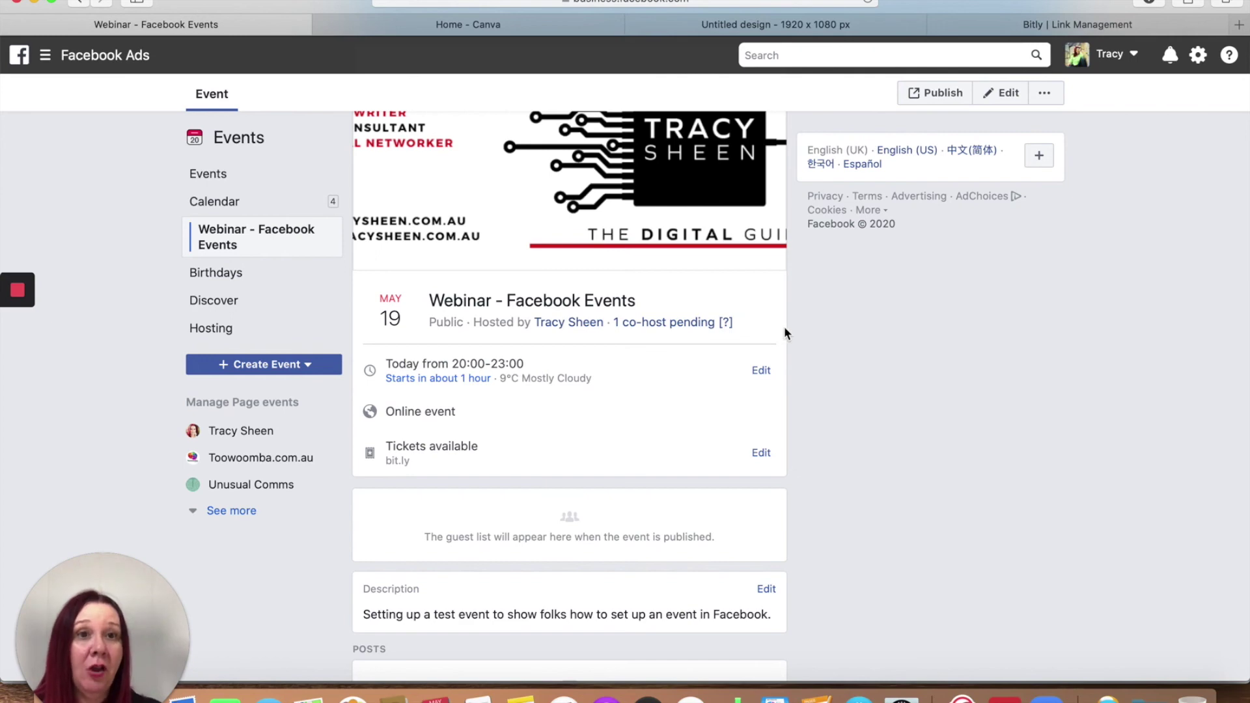
pyautogui.scroll(3, 785, 329)
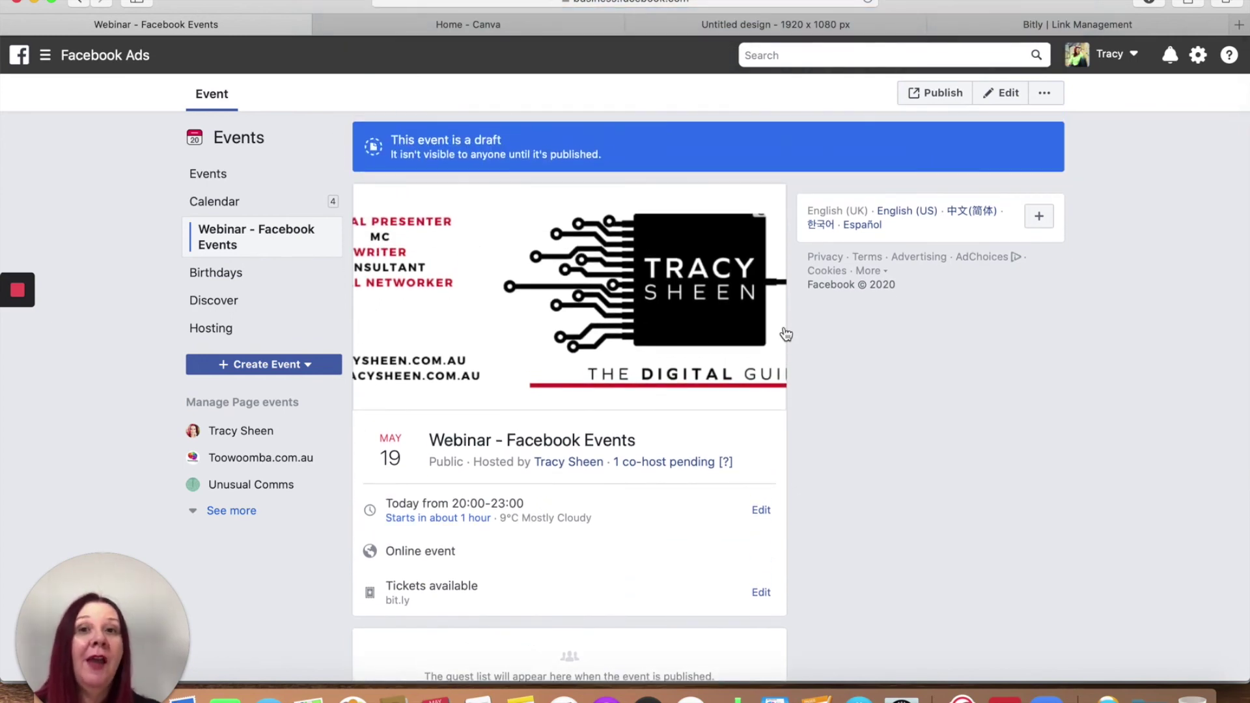